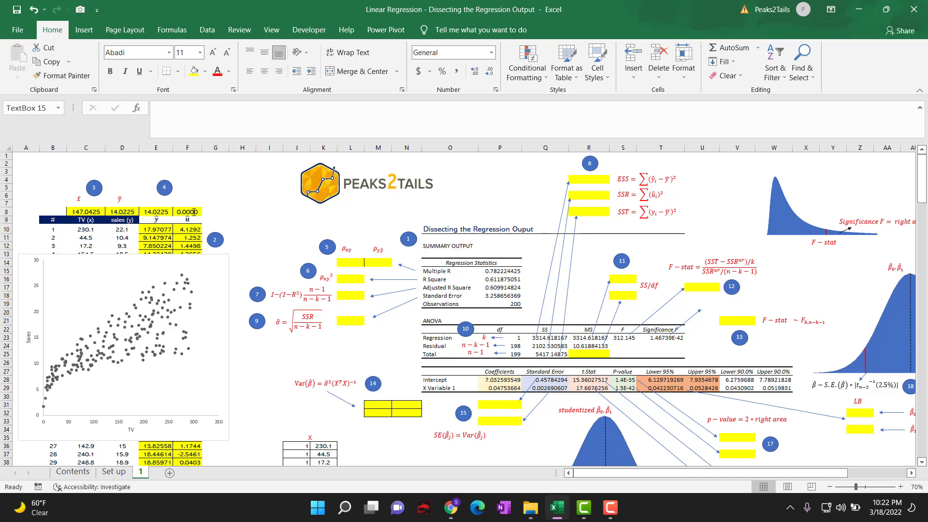
Examine the Regression Statistics block of the summary output, in particular the Multiple R entry.
click(199, 211)
click(269, 206)
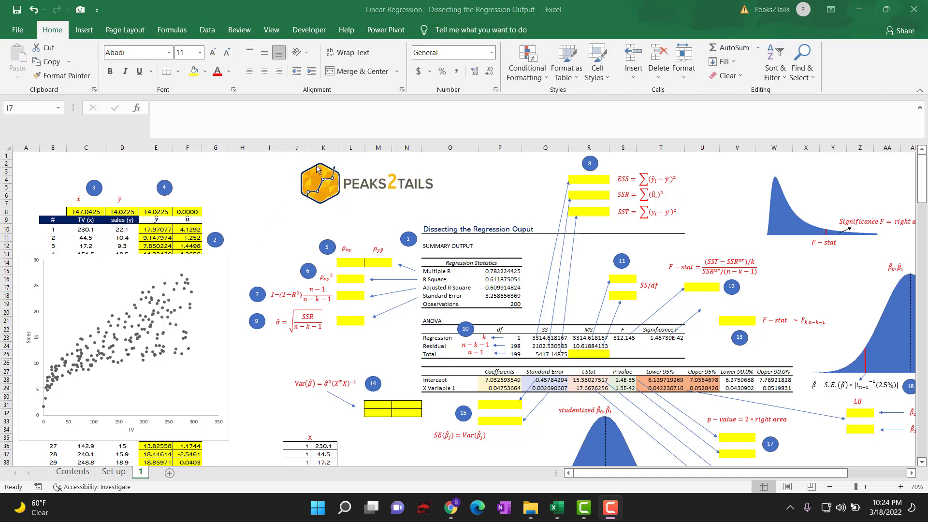
click(443, 274)
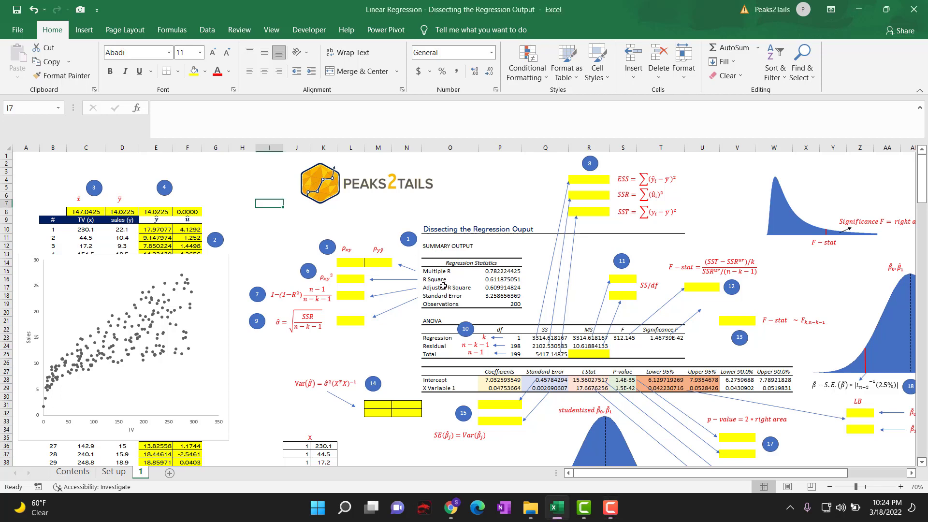
drag(438, 273, 502, 305)
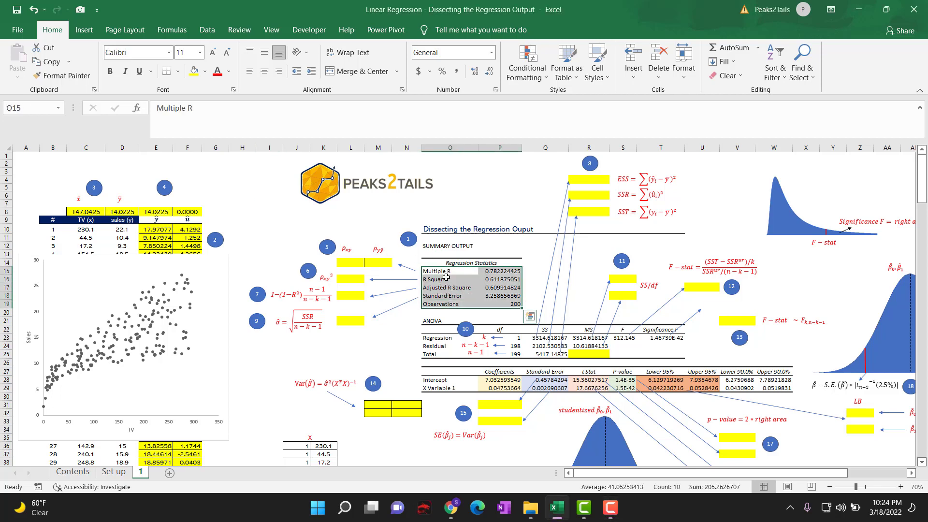
click(443, 274)
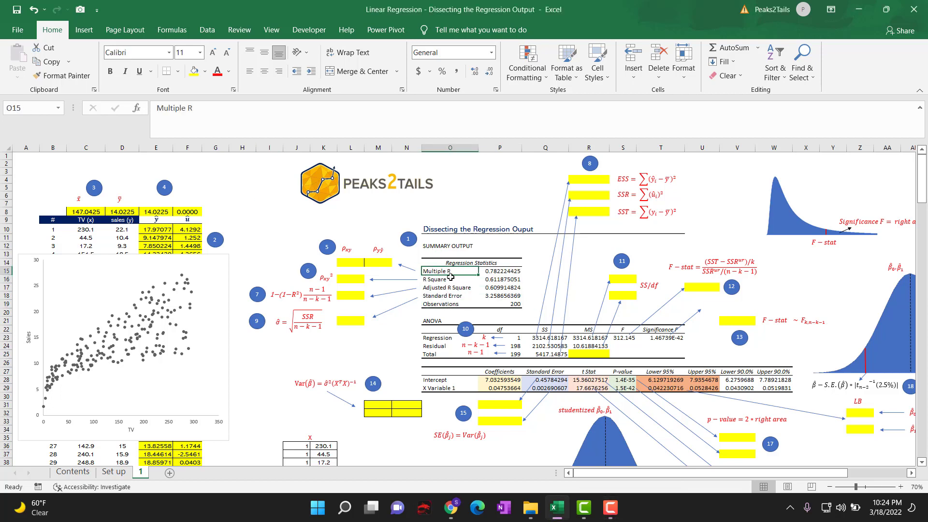
click(500, 271)
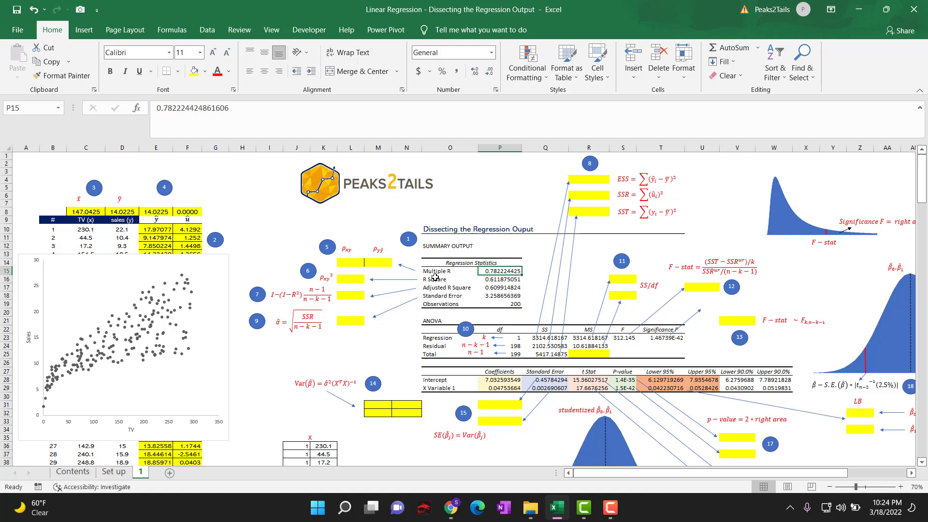
Calculate the correlation between TV (x) and sales (y) in L14 with =CORREL(C10:C209,D10:D209).
click(346, 263)
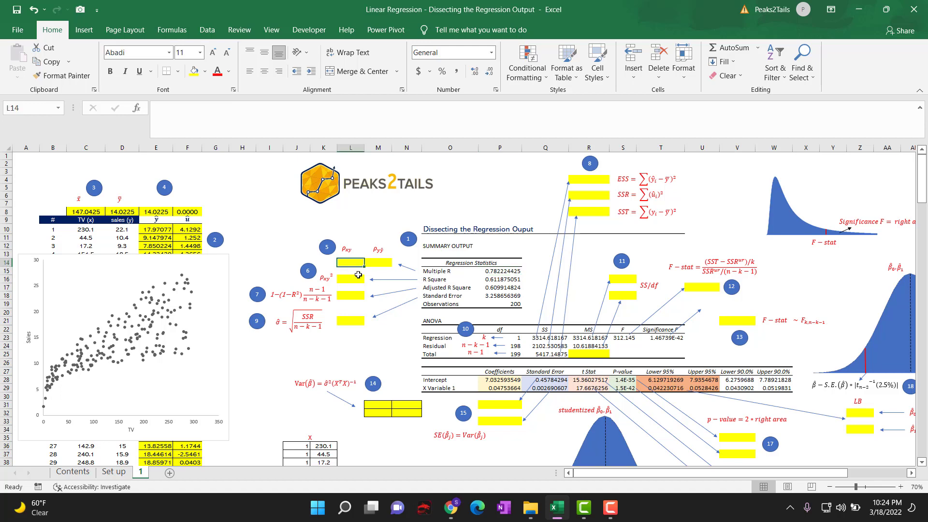
text(=correl)
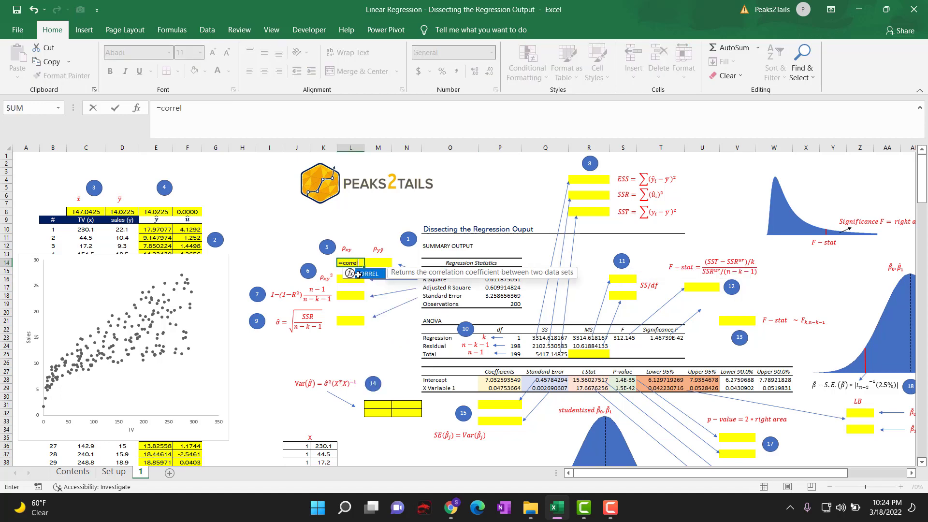
double_click(358, 274)
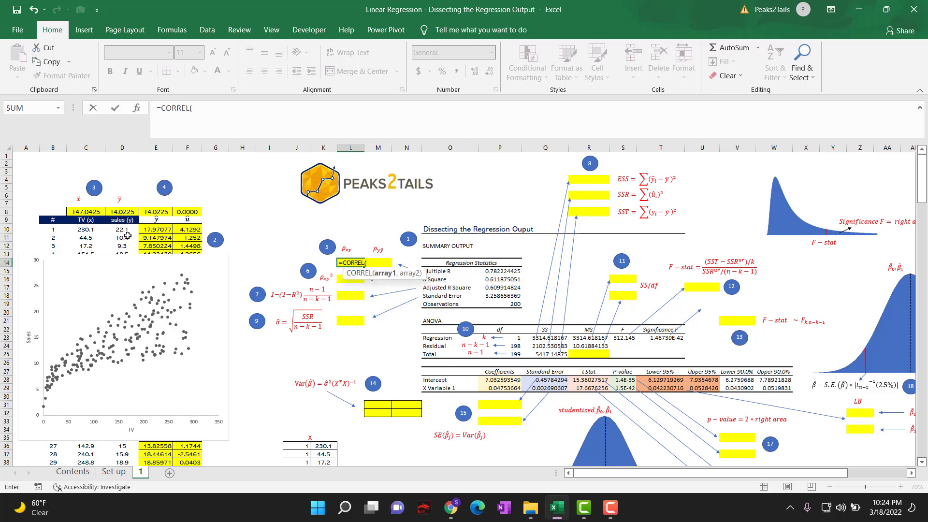
click(86, 232)
key(ctrl+shift+Down)
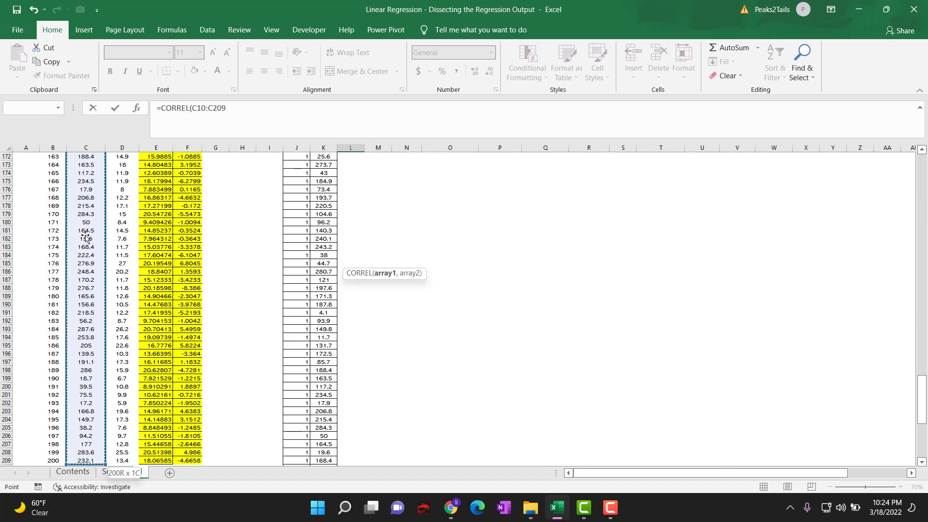
text(,)
drag(921, 399, 922, 166)
click(122, 229)
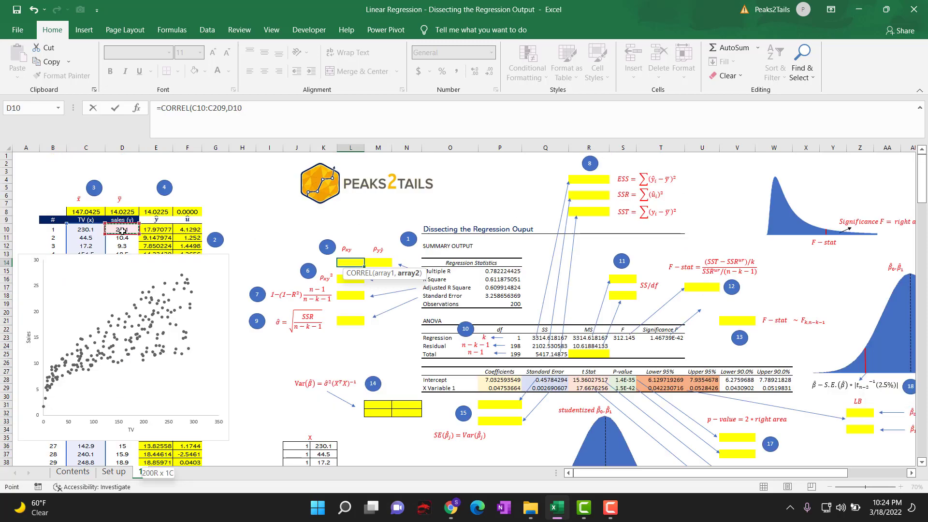
key(ctrl+shift+Down)
key(Return)
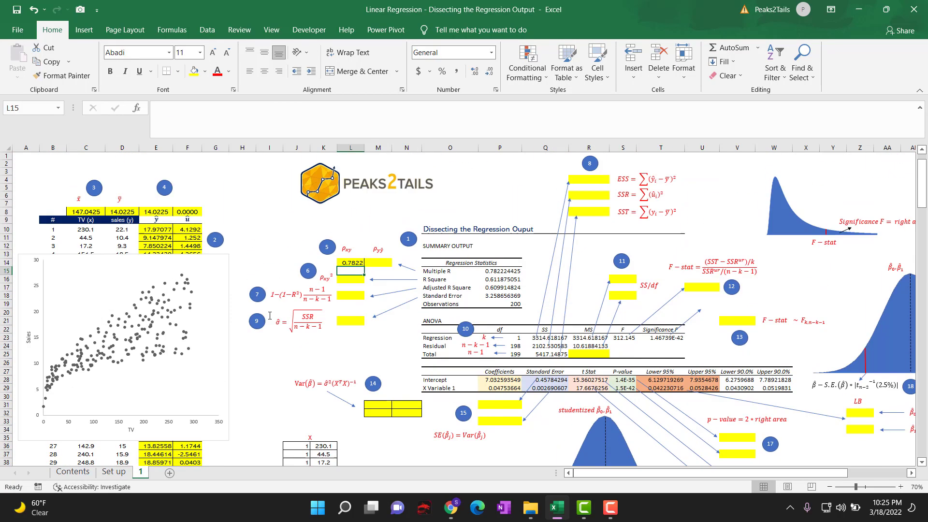
click(345, 263)
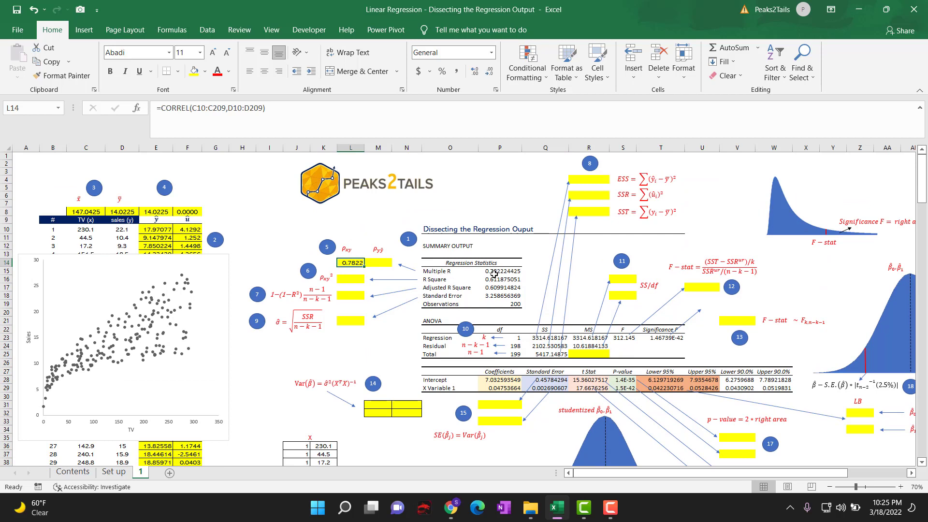
Calculate the correlation between actual sales y and predicted ŷ in M14 with =CORREL(D10:D209,E10:E209).
click(374, 263)
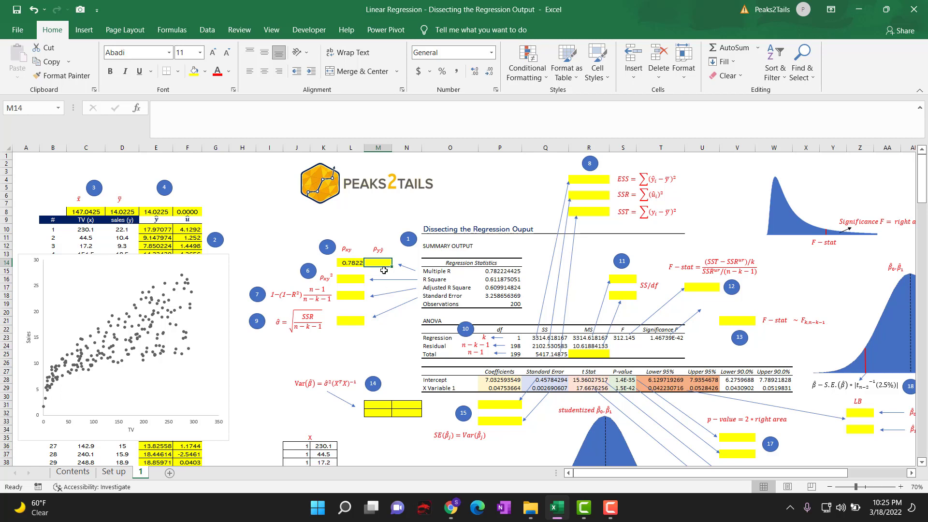
text(=corr)
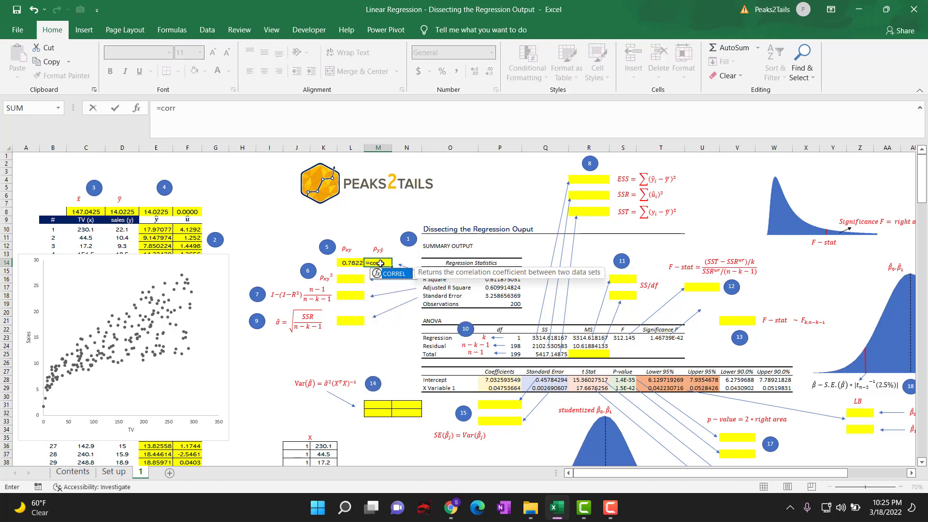
text(el()
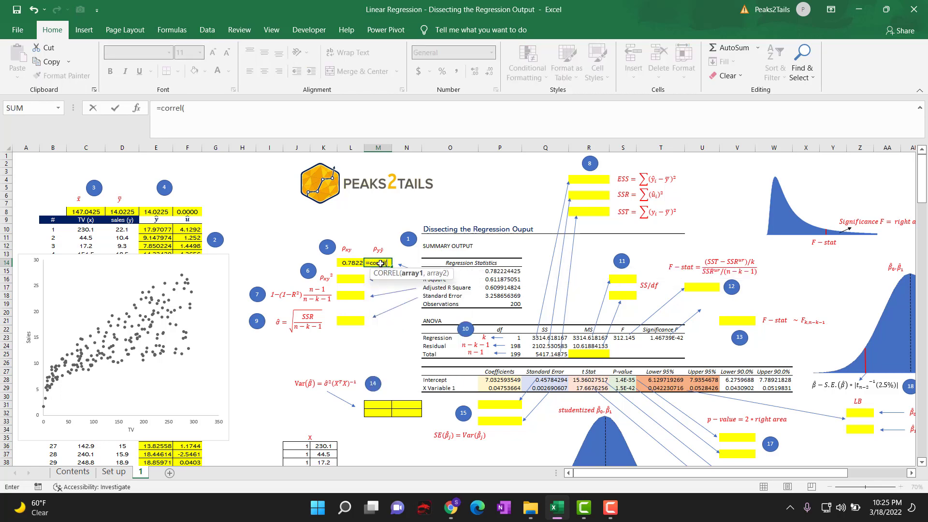
click(118, 229)
key(ctrl+shift+Down)
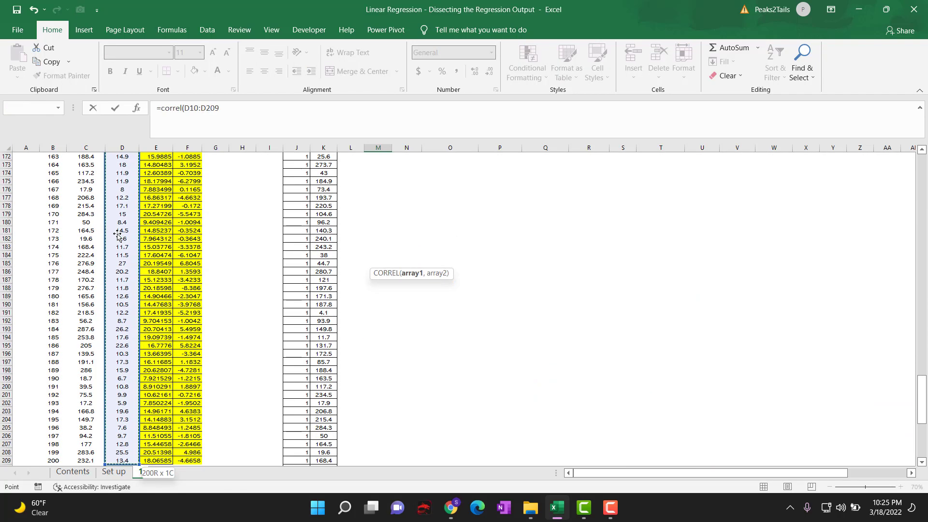
text(,)
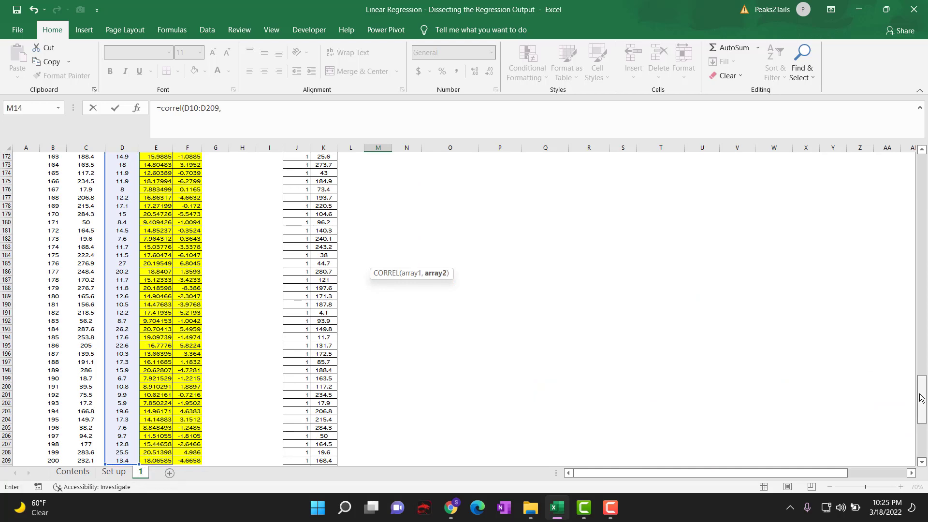
drag(921, 399, 923, 151)
click(157, 230)
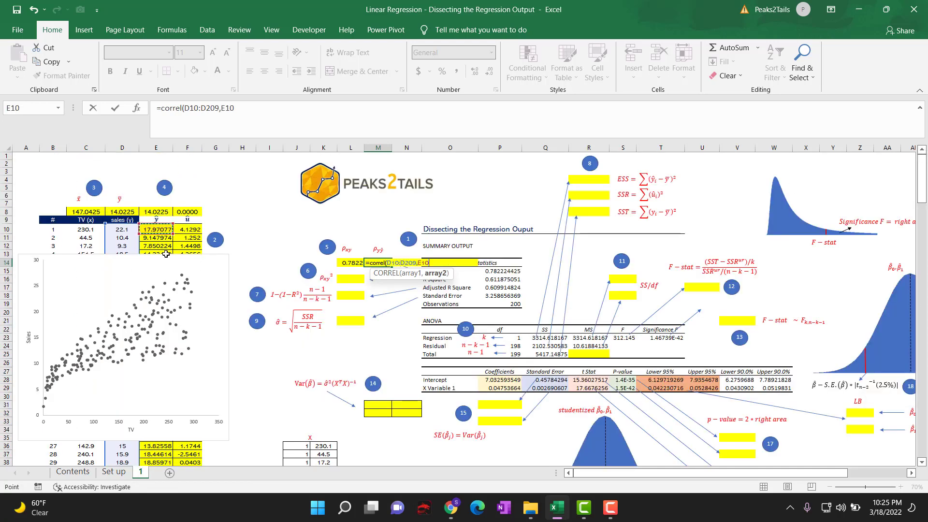
key(ctrl+shift+Down)
text())
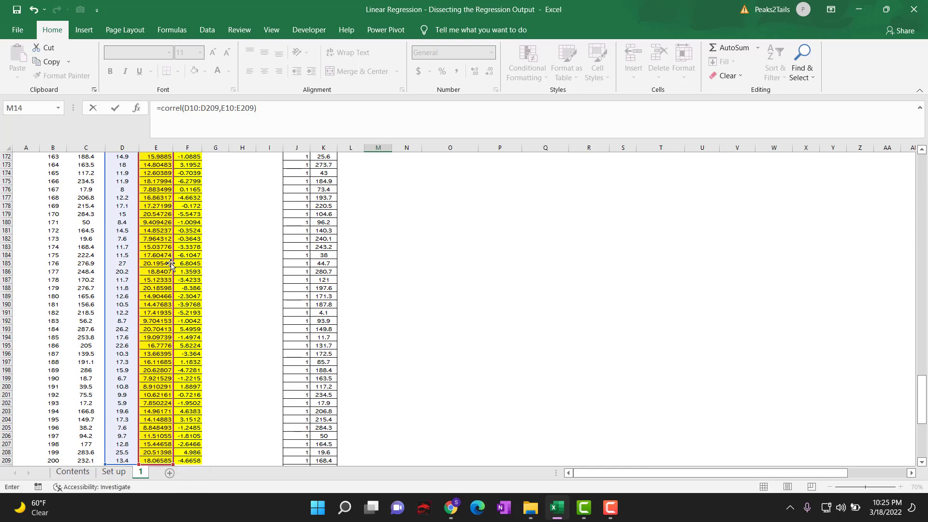
key(Return)
scroll(265, 288, up, 4)
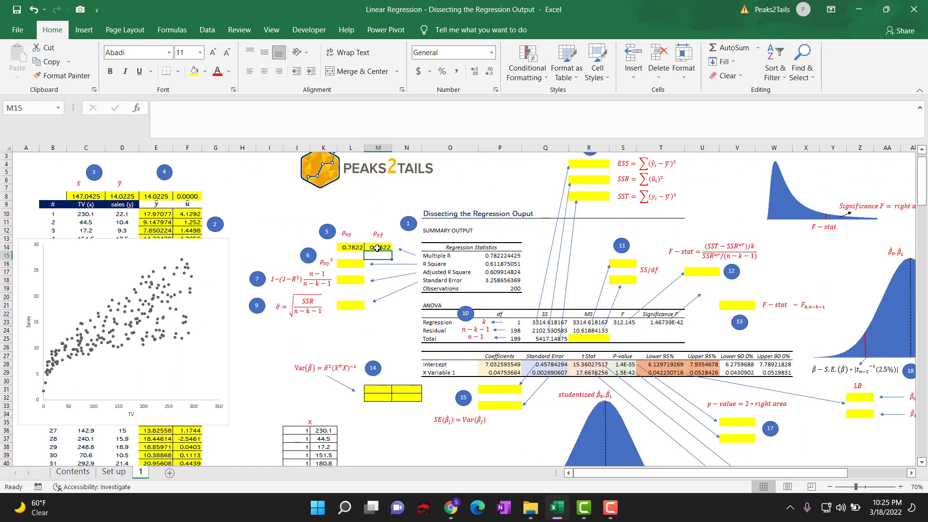
click(377, 249)
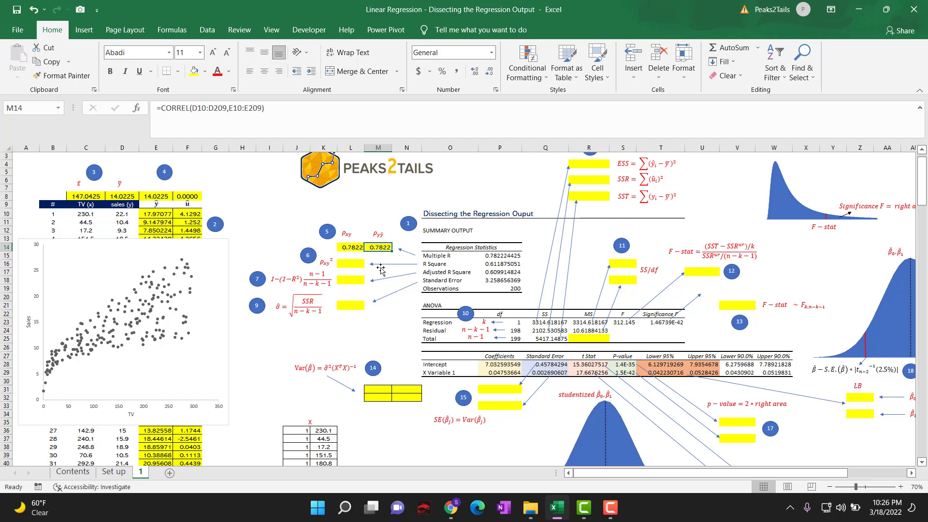
Calculate R Square in L16 by squaring the x-y correlation with =L14^2.
click(357, 266)
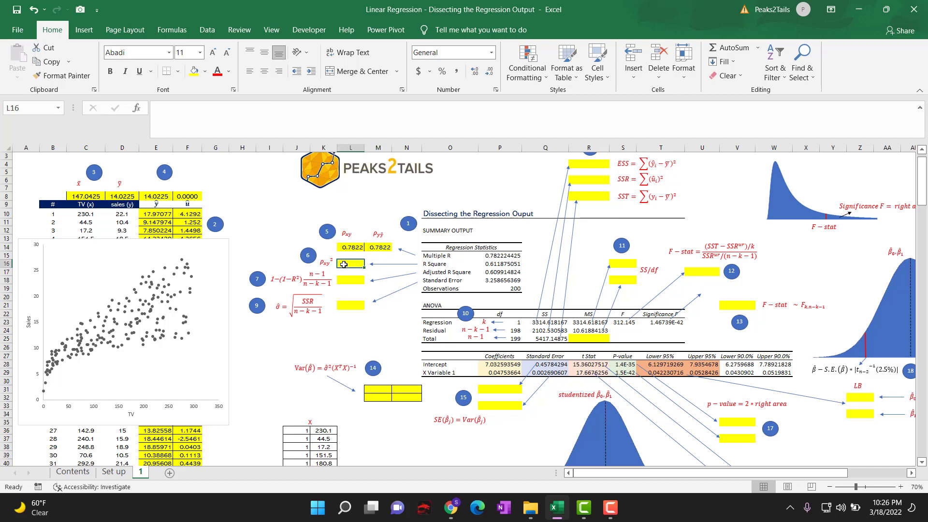
click(433, 263)
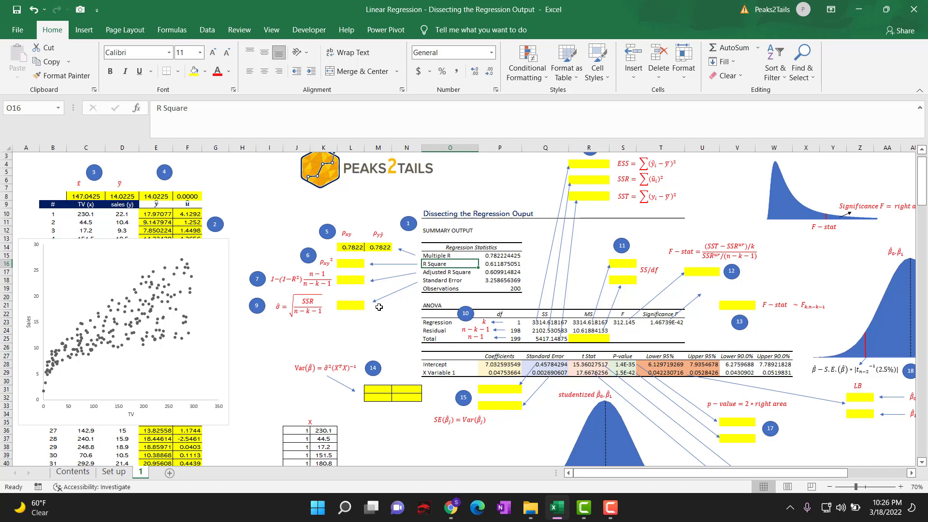
click(348, 264)
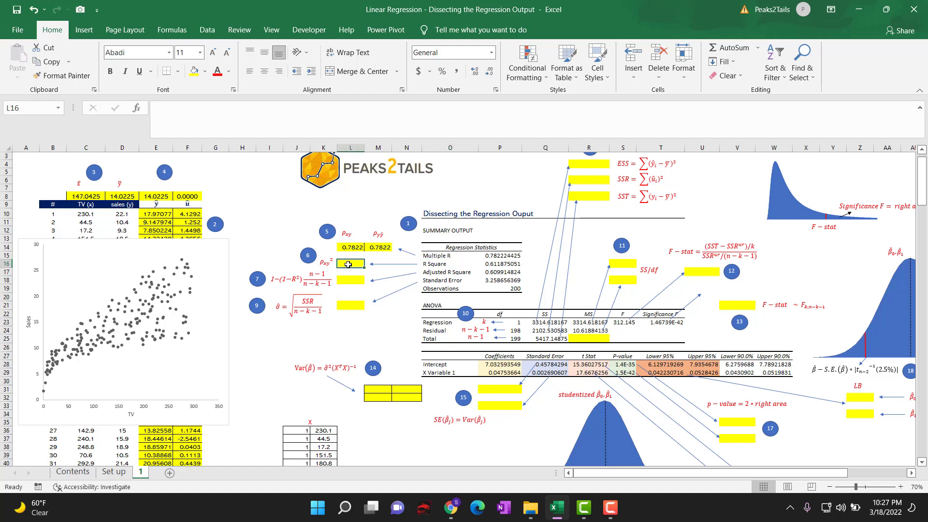
text(=)
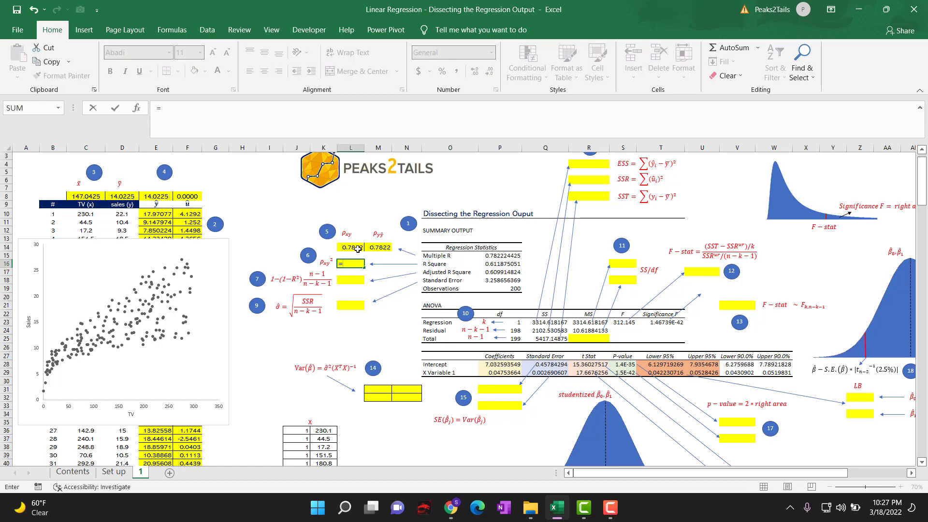
click(356, 247)
text(^2)
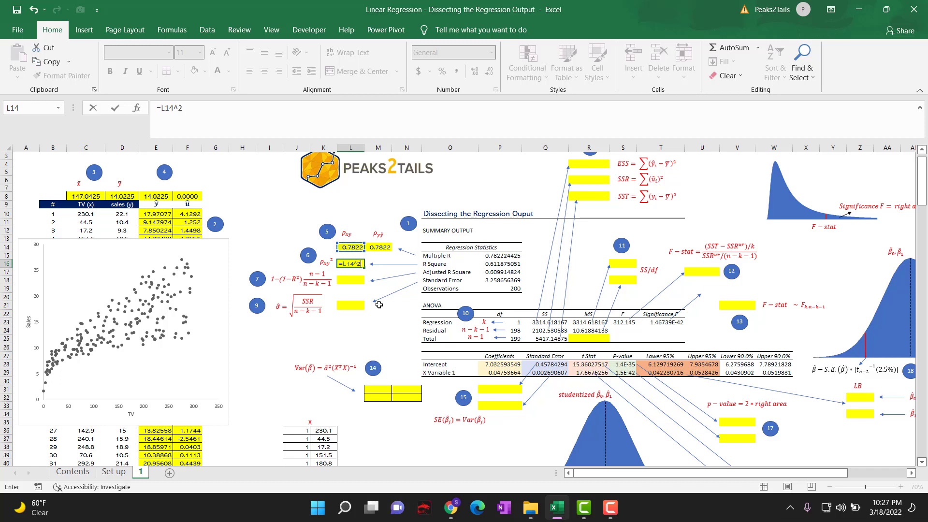
key(Return)
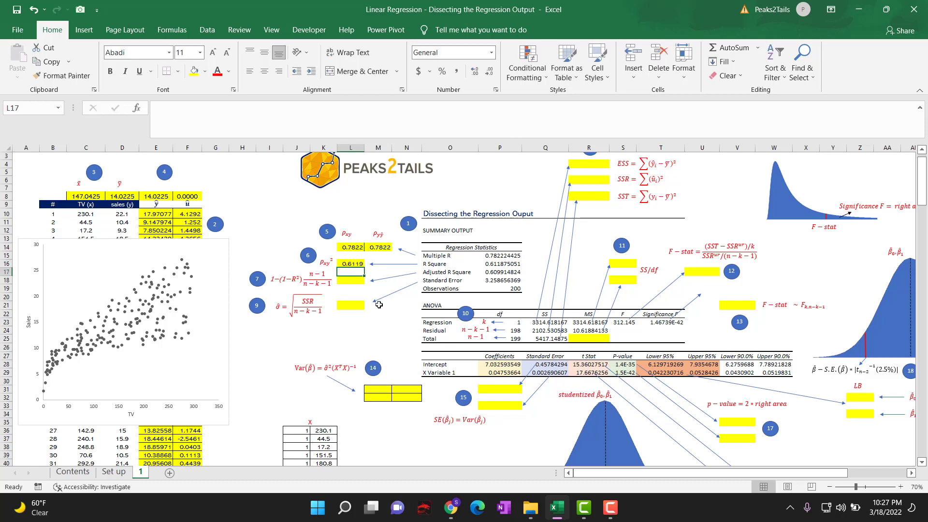
click(353, 264)
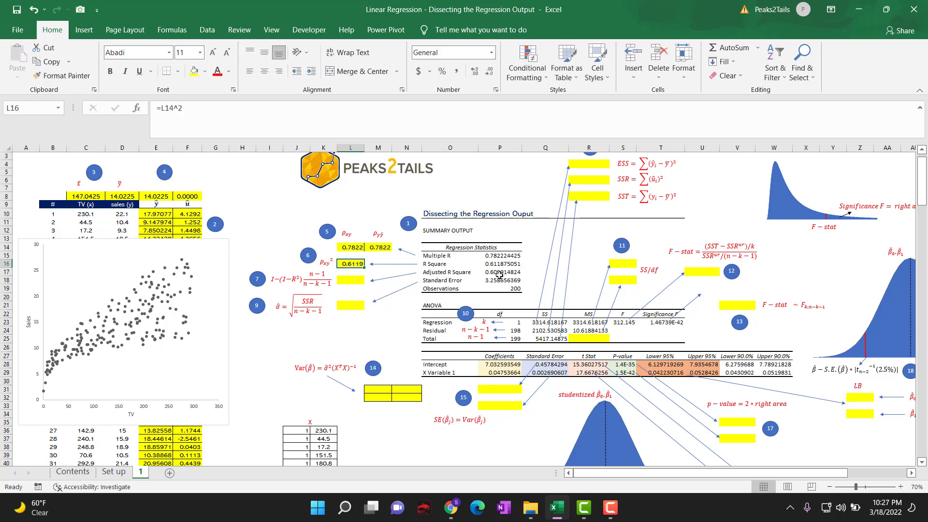
Calculate Adjusted R Square in L18 with =1-(1-L16)*(P19-1)/(P19-1-1) and compare it with the output table's value.
click(351, 281)
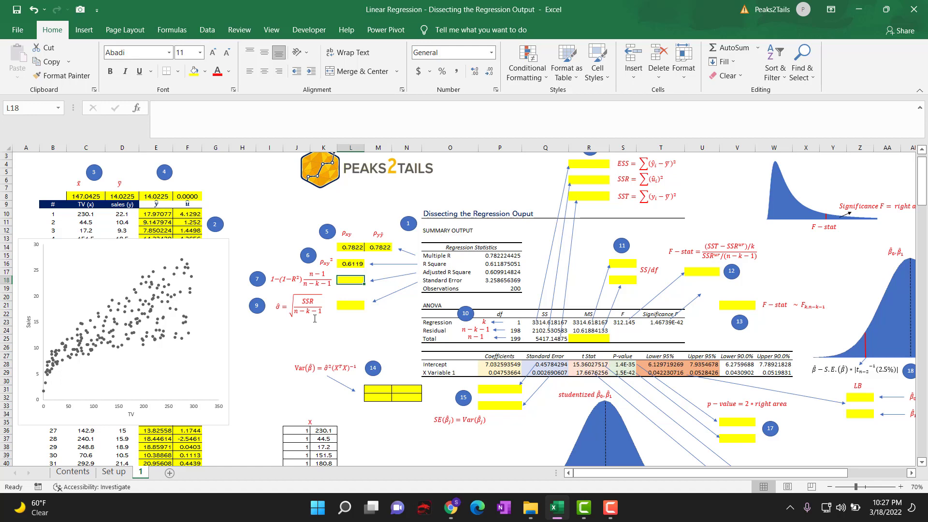
text(=1)
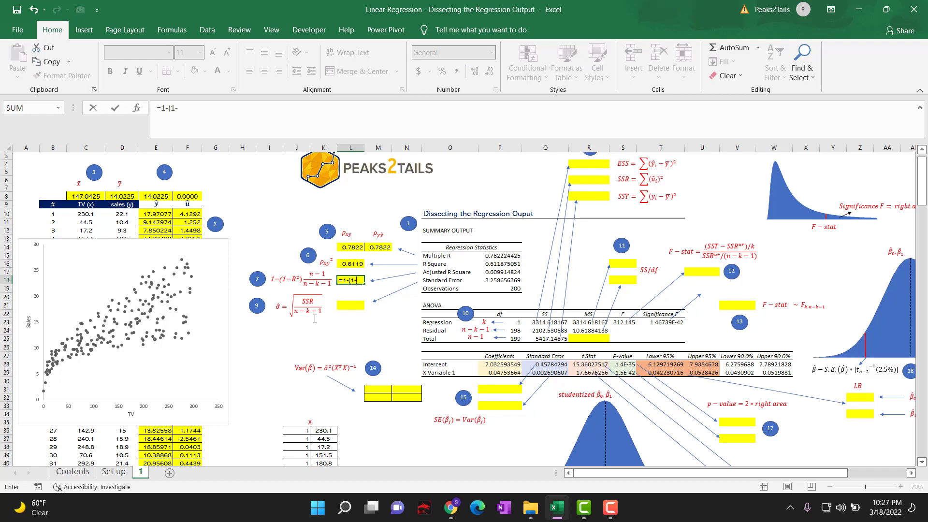
text(-(1-)
click(355, 262)
text()*()
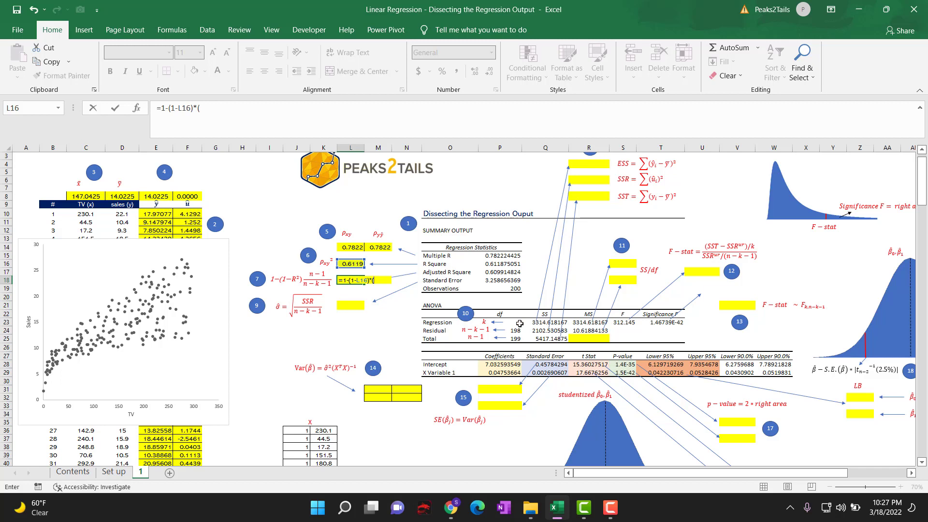
click(510, 288)
text(-1)/()
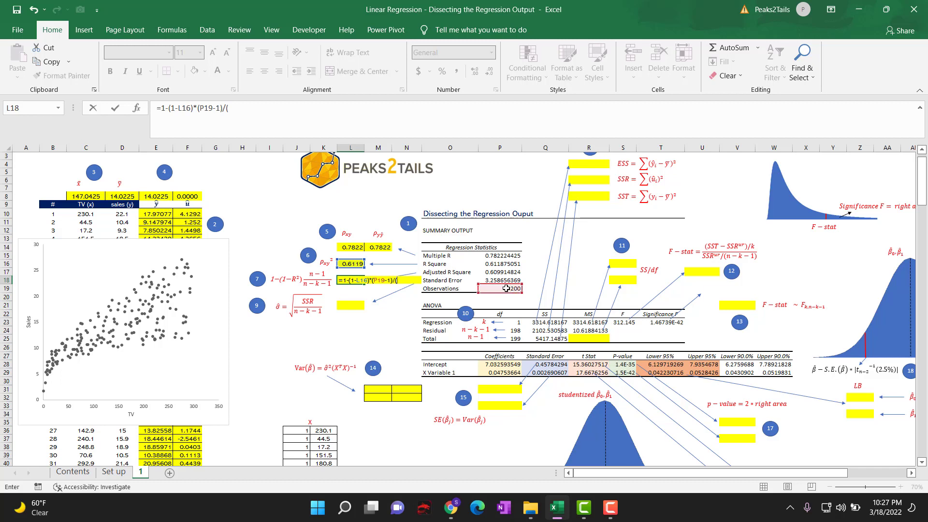
click(506, 289)
text(-1-)
text(1))
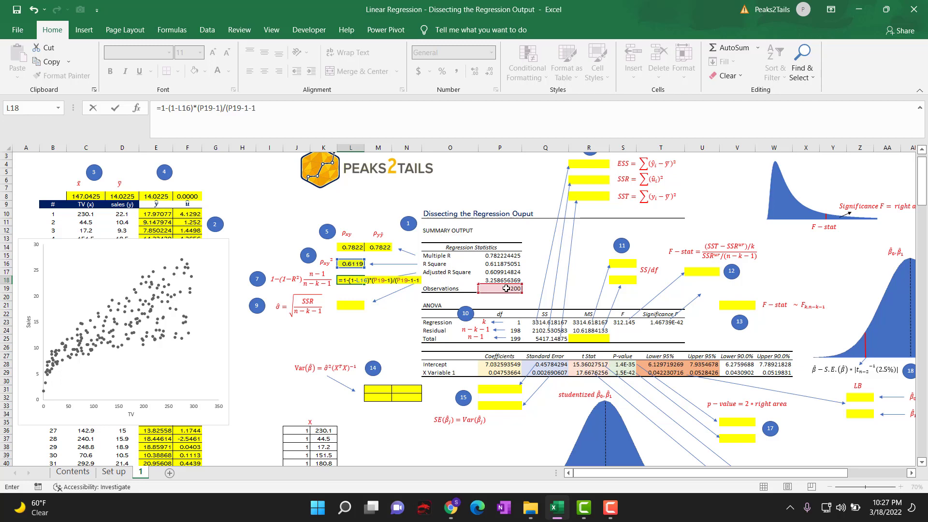
key(Return)
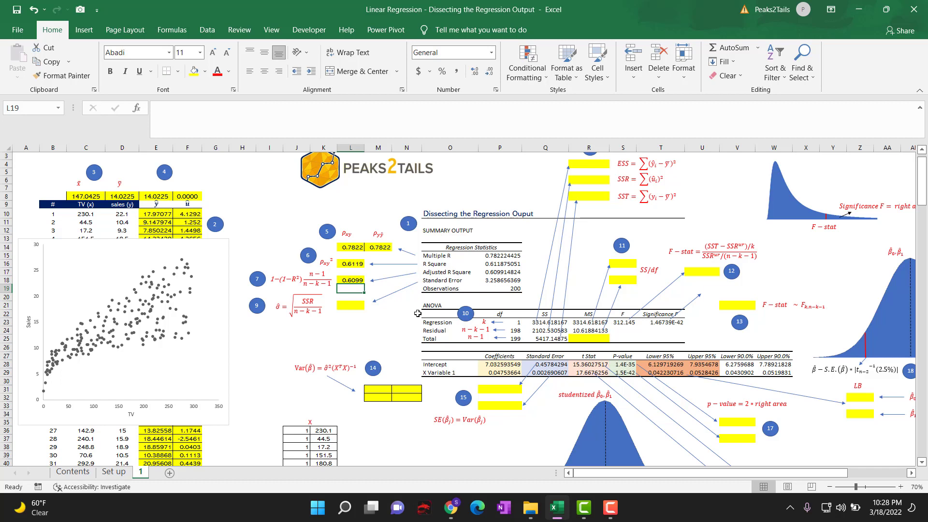
click(349, 280)
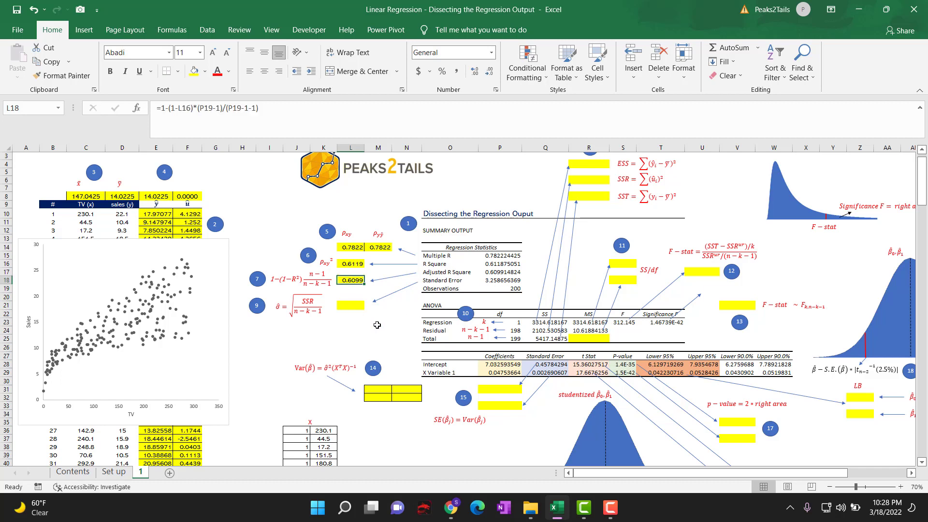
click(500, 272)
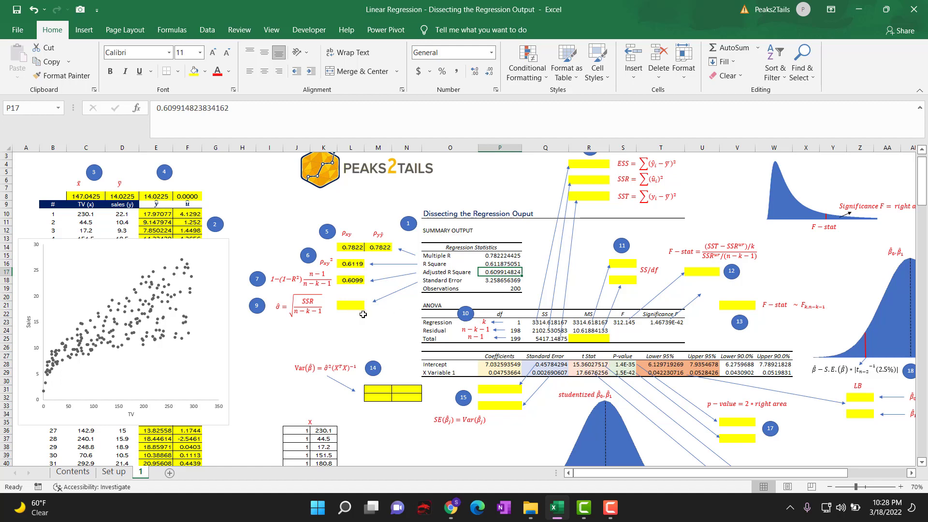
Select L21, the cell for the estimated standard error of the regression.
scroll(363, 315, up, 1)
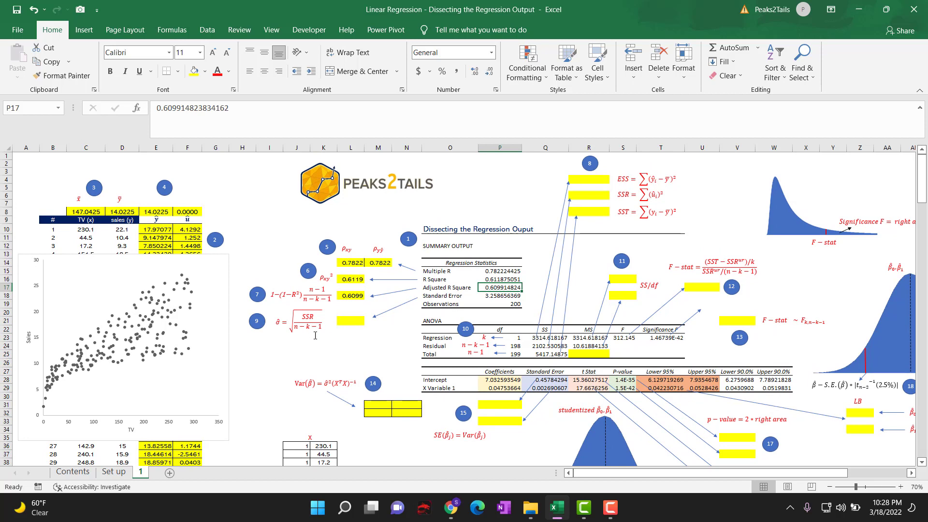
click(353, 321)
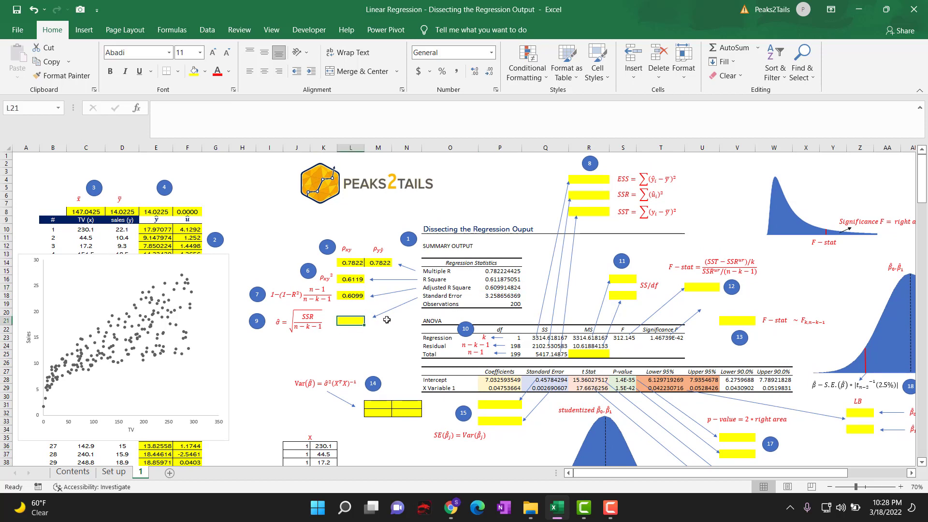
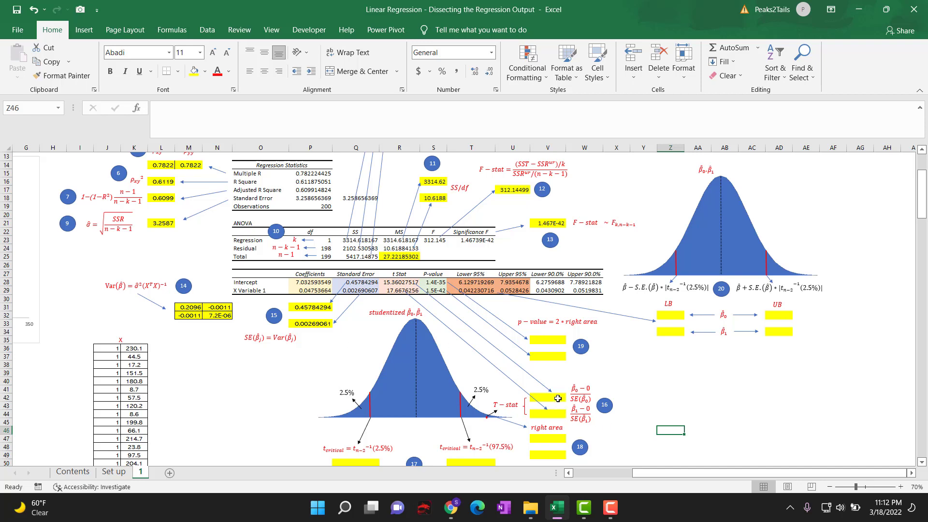
Calculate the intercept's t-stat in V42 by dividing its coefficient by its standard error with =P28/Q28.
click(557, 398)
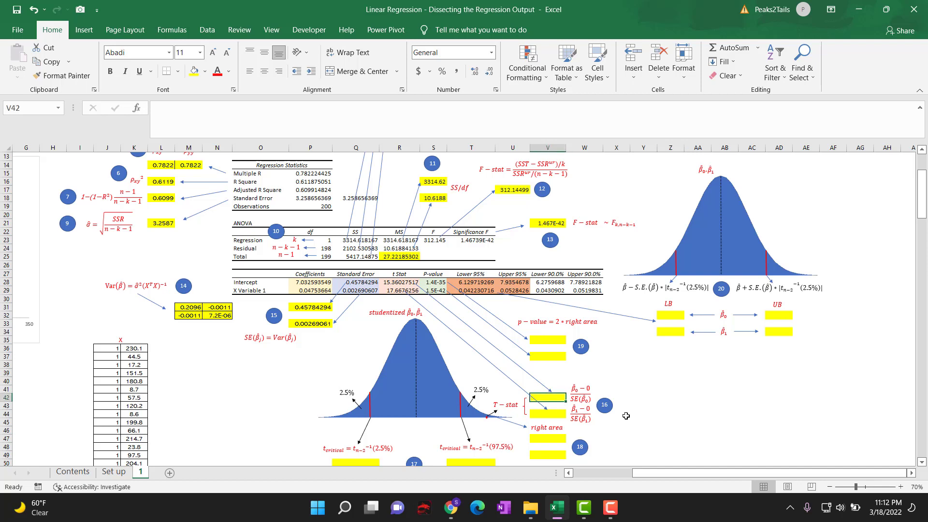
text(=)
click(311, 282)
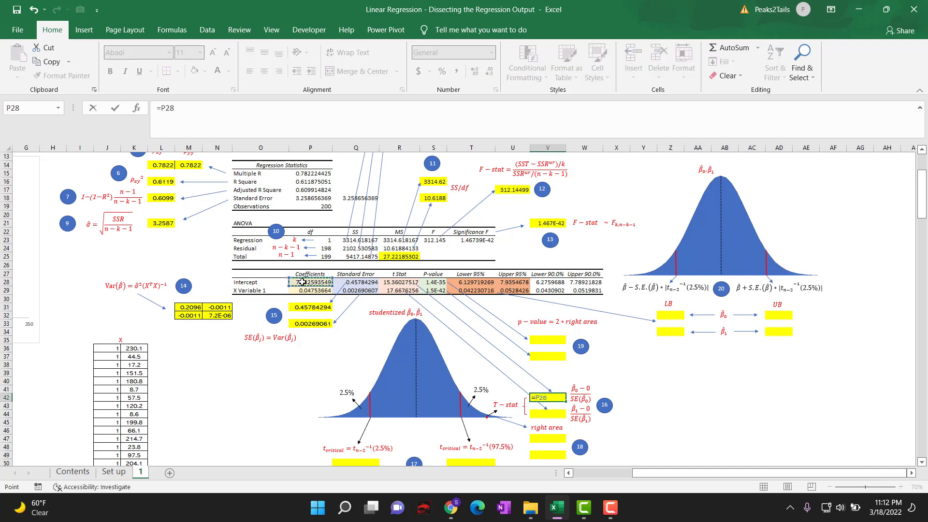
text(/)
click(367, 282)
key(Return)
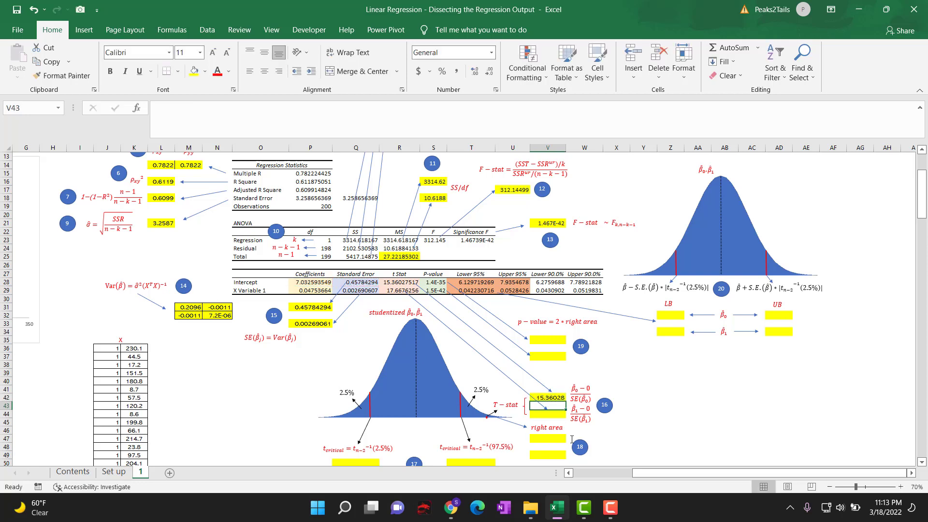
Calculate the X Variable's t-stat in V44 with =P29/Q29 and compare both t-stats with the output table's t Stat values.
key(Down)
text(=)
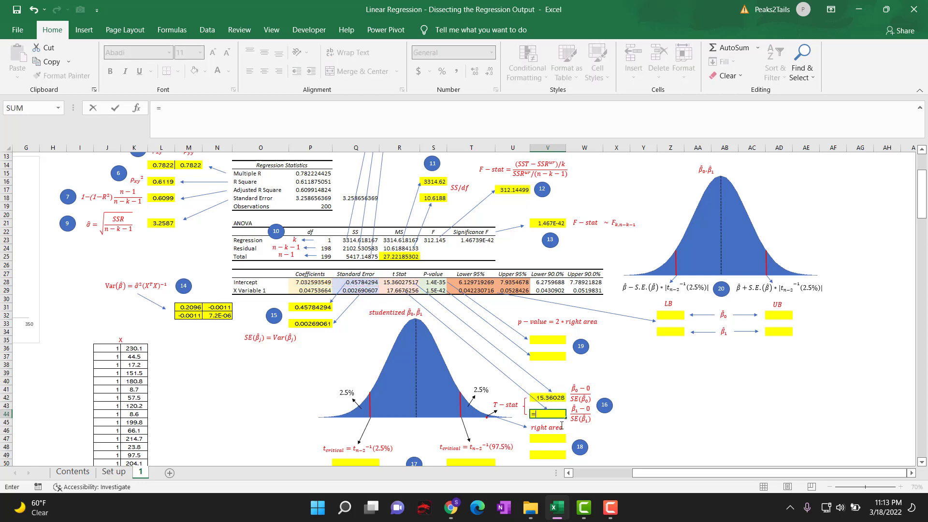
click(313, 289)
text(/)
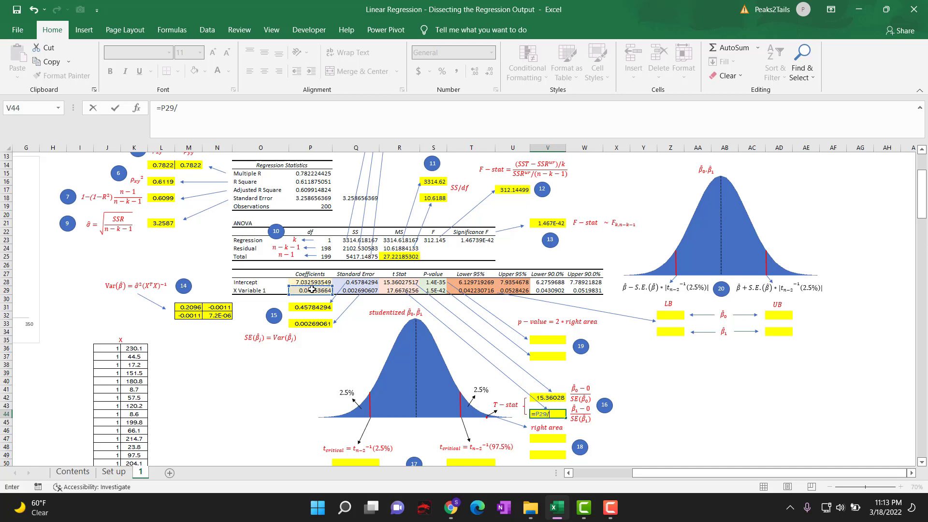
click(356, 291)
key(Return)
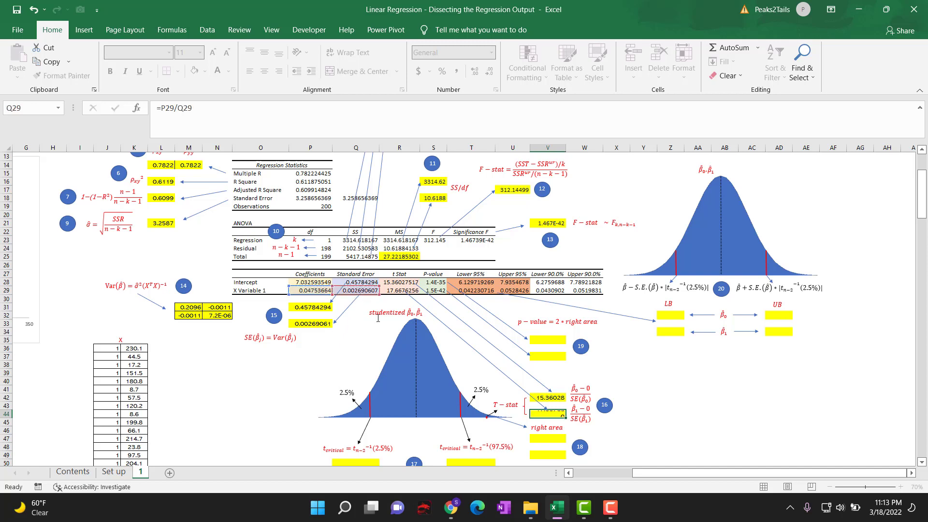
click(556, 397)
click(555, 414)
drag(387, 277, 389, 290)
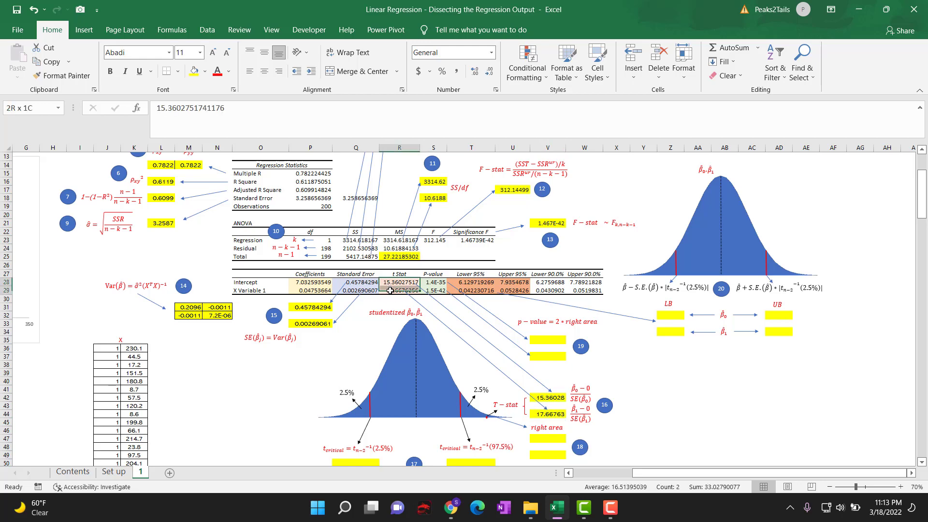
click(676, 421)
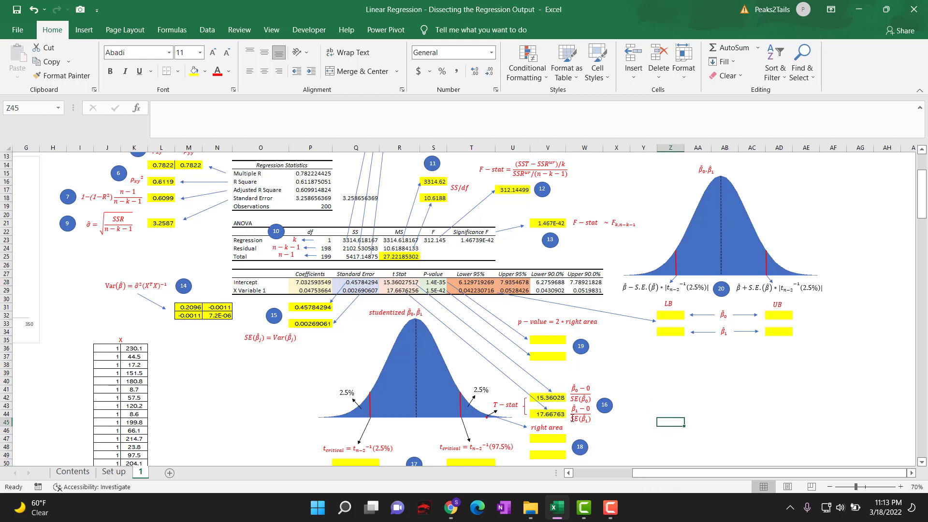
Calculate the upper critical t value in T50 with =T.INV(97.5%,P19-2) and compare the output table's two t-stats against it.
scroll(534, 396, down, 1)
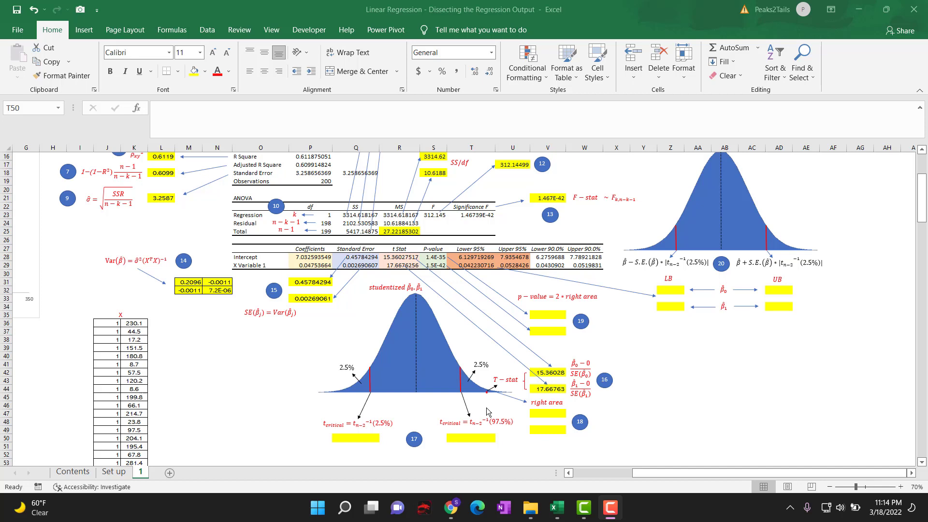
click(465, 437)
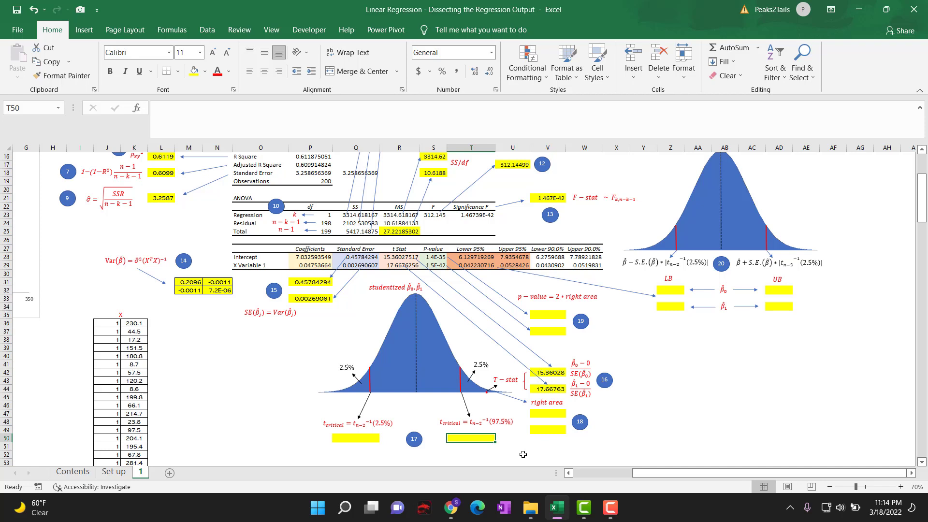
text(=t)
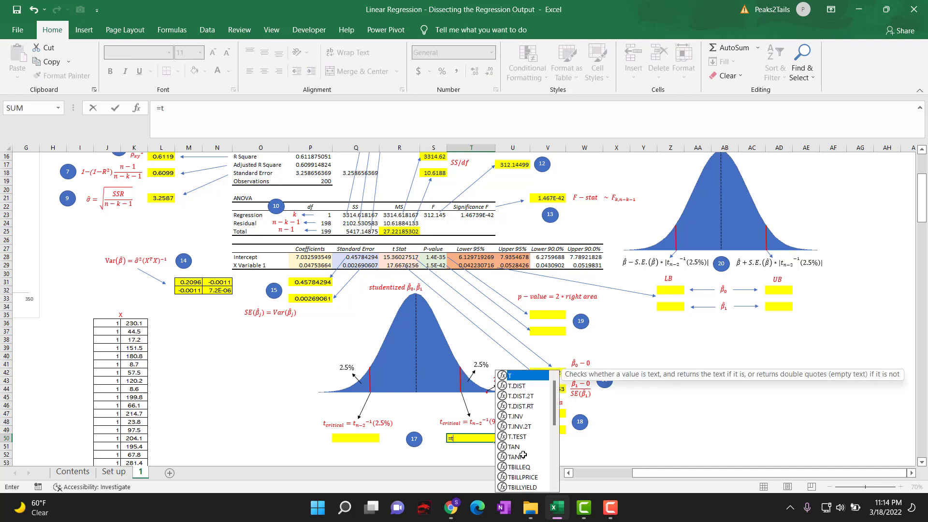
text(.)
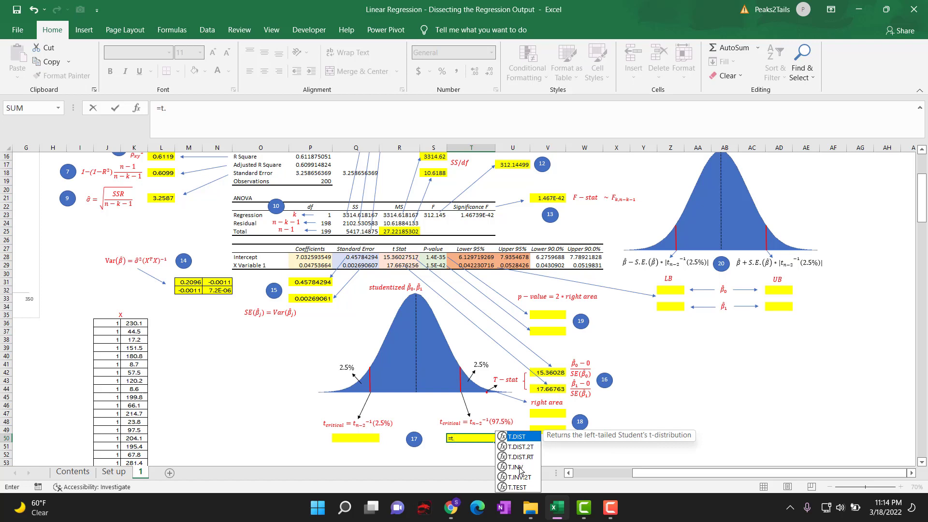
click(519, 469)
double_click(520, 467)
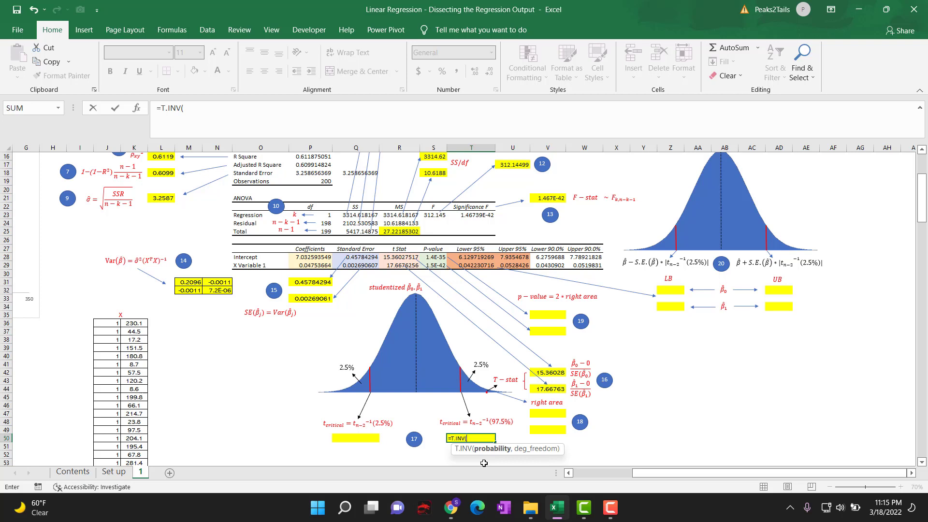
text(97.5%,)
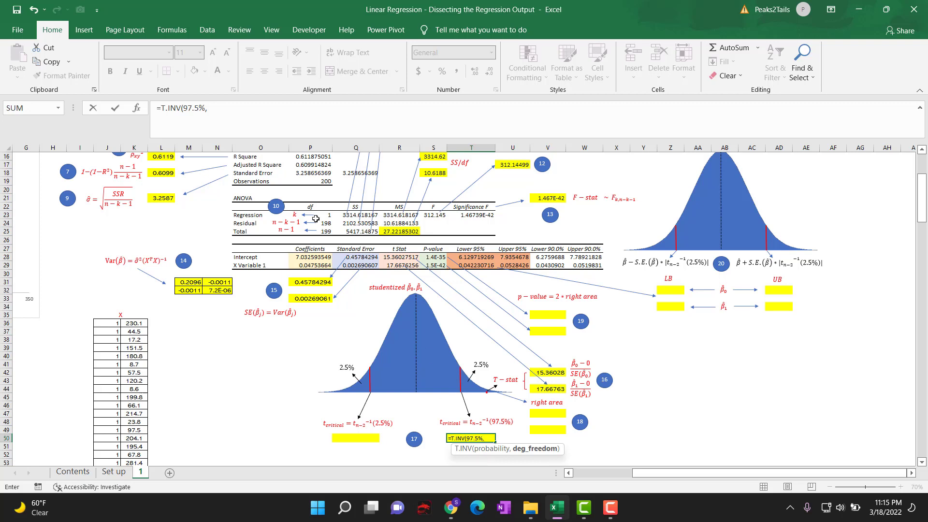
click(313, 180)
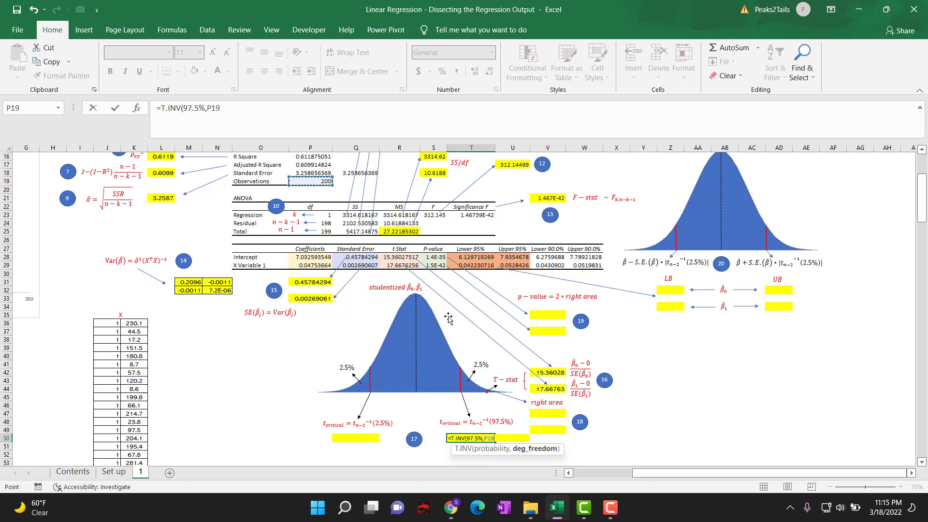
text(-2)
key(Return)
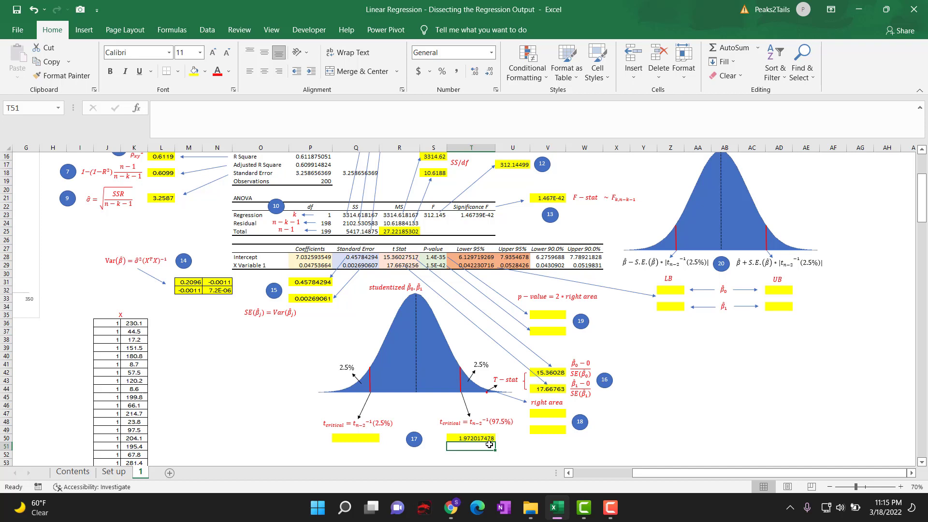
click(390, 258)
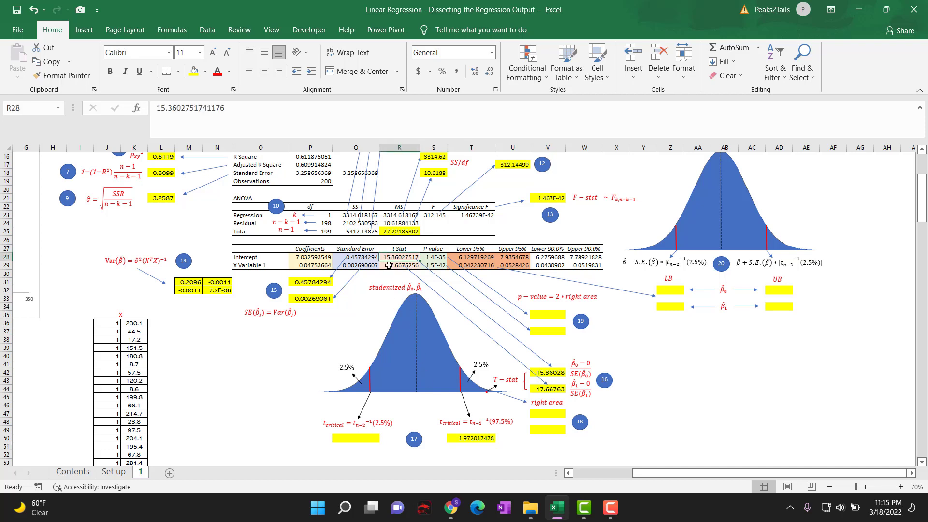
click(389, 265)
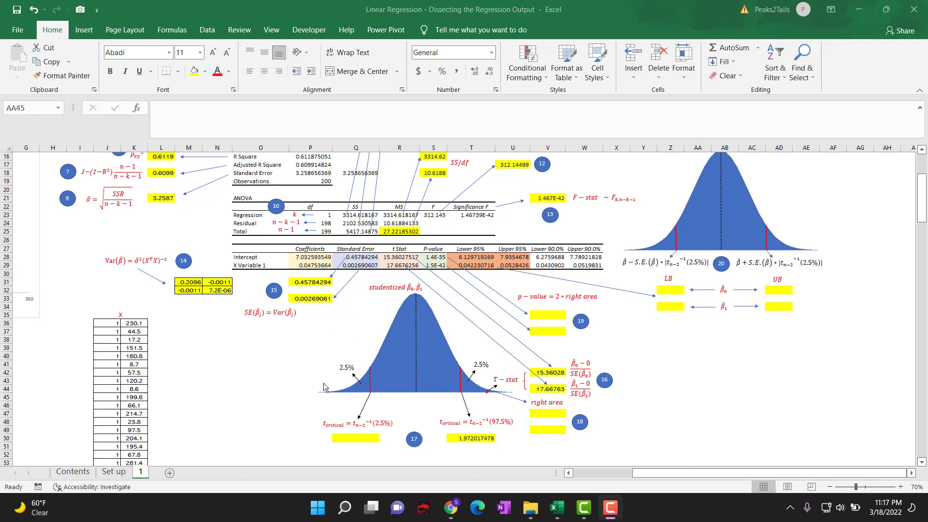
Calculate the lower critical t value in Q50 with =T.INV(2.5%,P19-2) and check the X Variable's t-stat in R29.
click(342, 441)
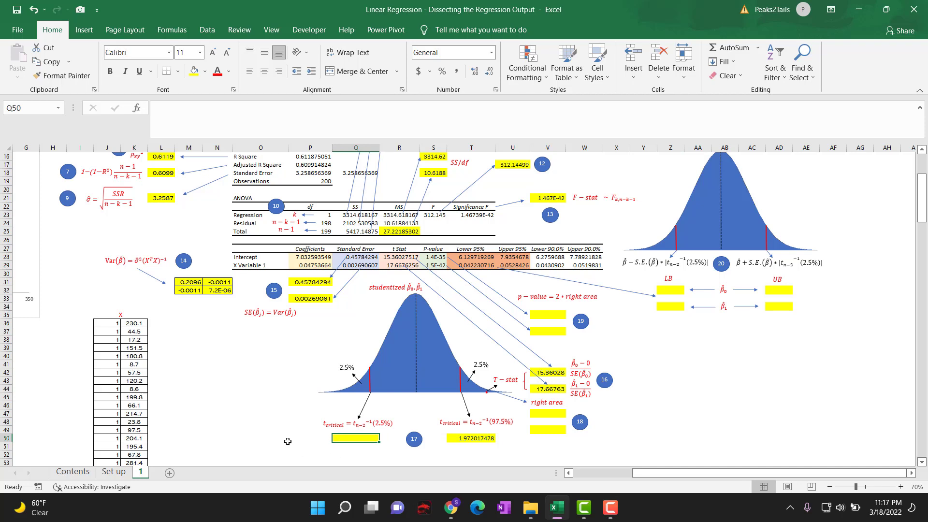
text(=t)
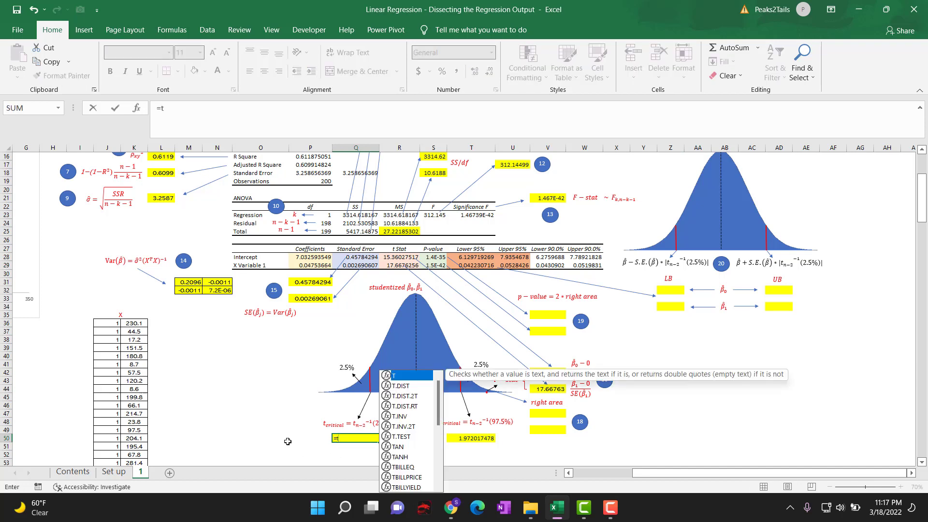
text(.)
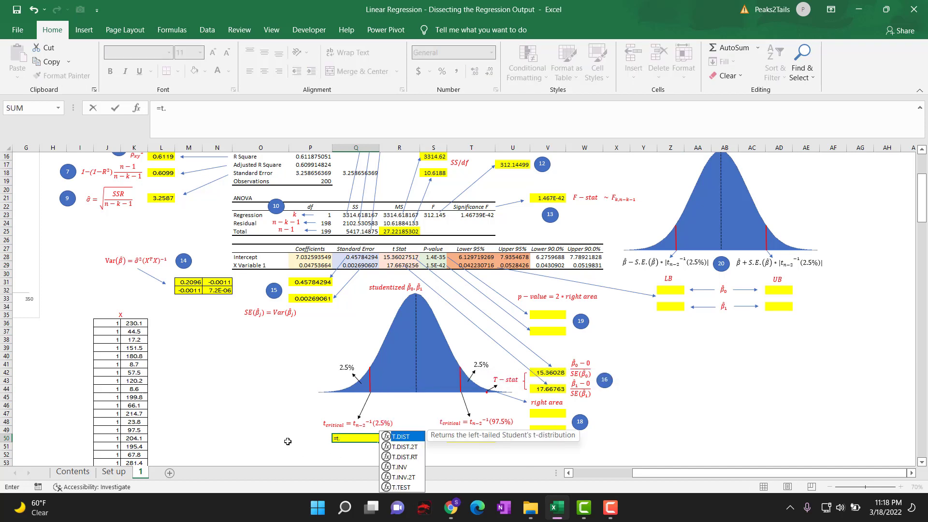
double_click(403, 467)
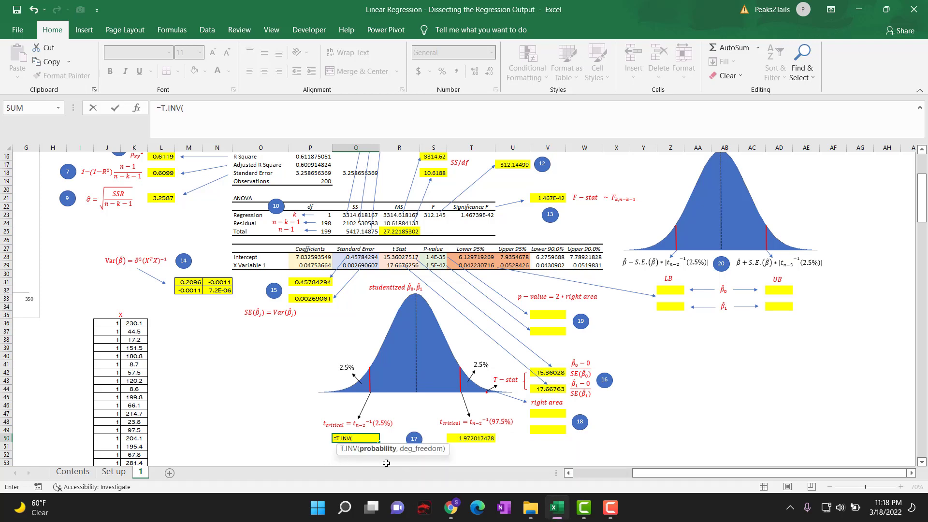
text(2.5%,)
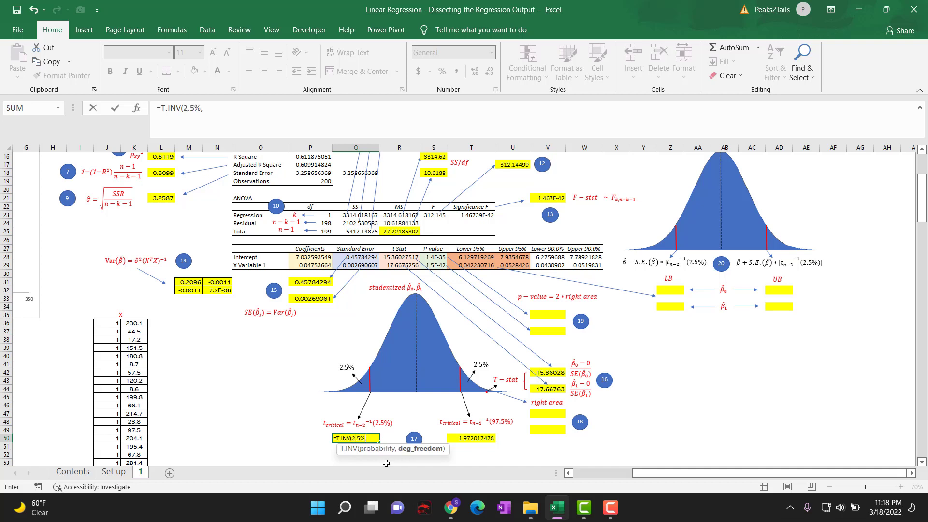
click(325, 181)
text(-)
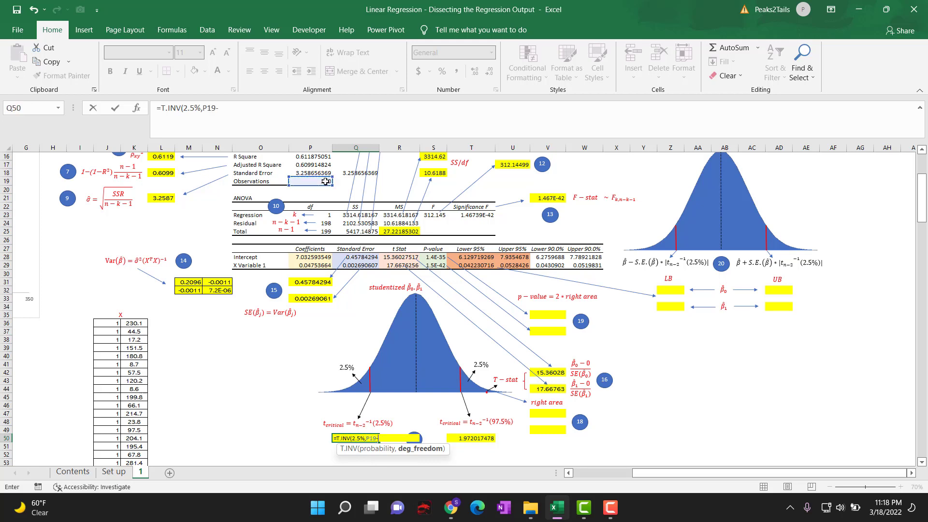
text(2)
key(Return)
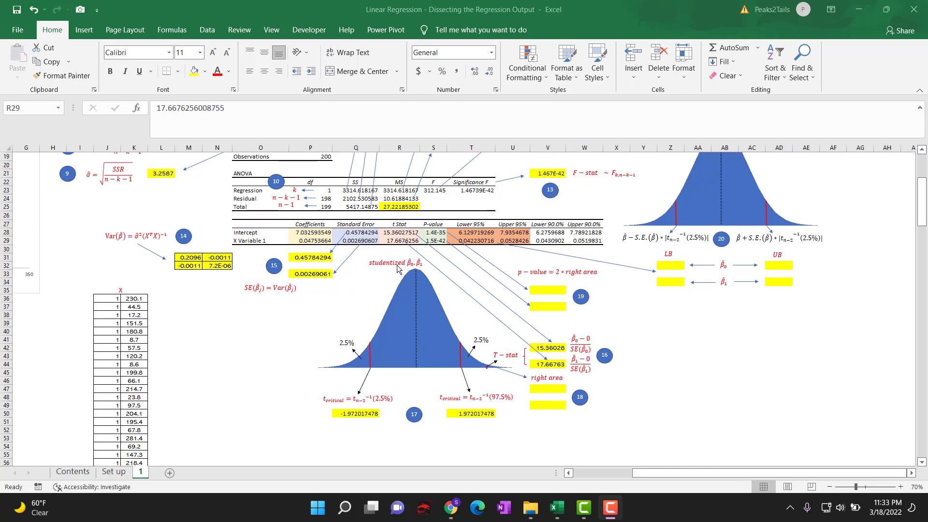
click(390, 240)
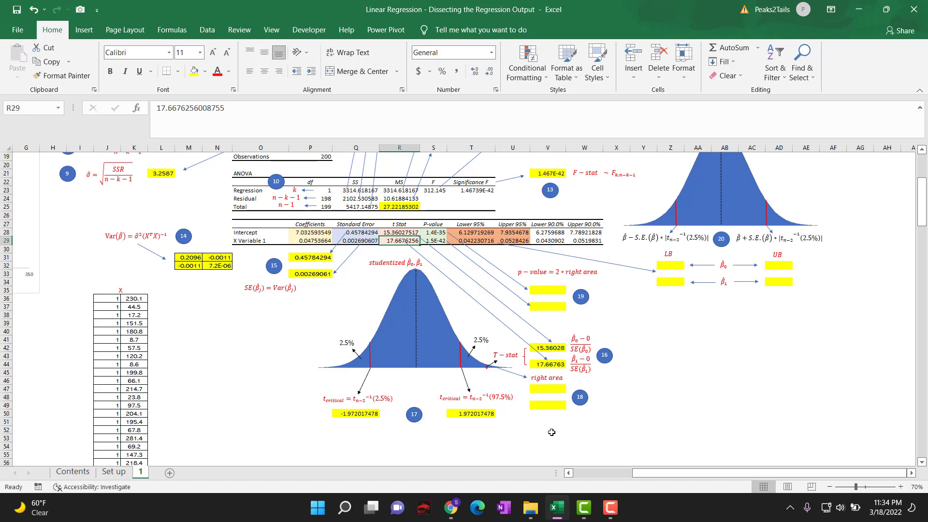
Calculate the area to the right of the intercept's t-stat in V47 with =T.DIST.RT(R28,P19-2).
click(546, 389)
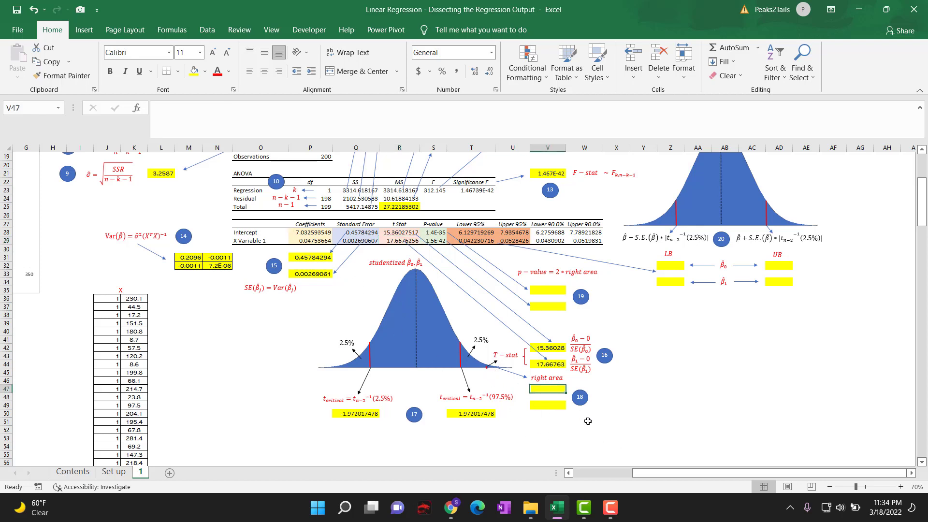
text(=)
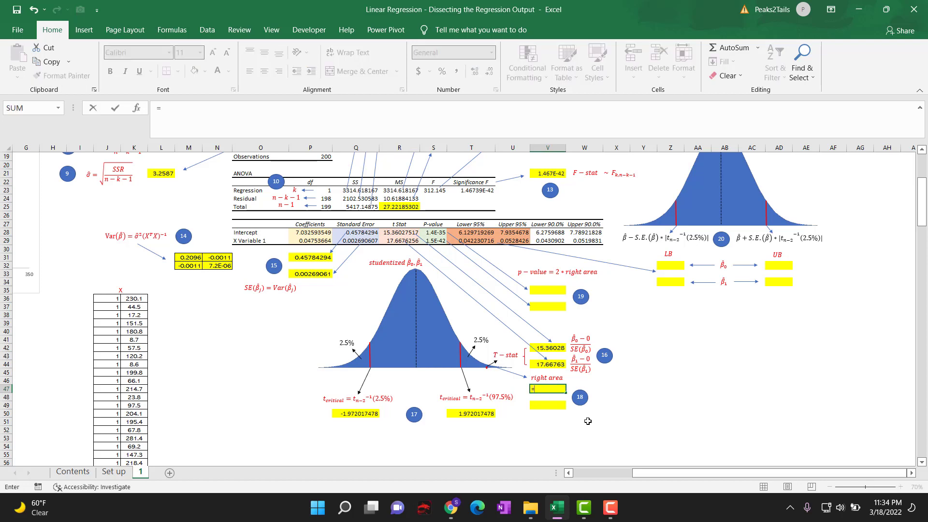
text(t.)
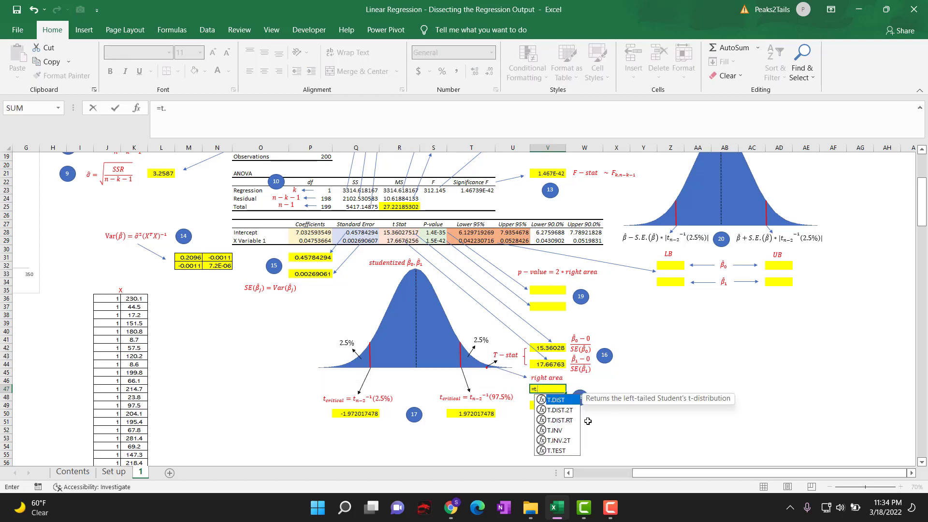
double_click(565, 422)
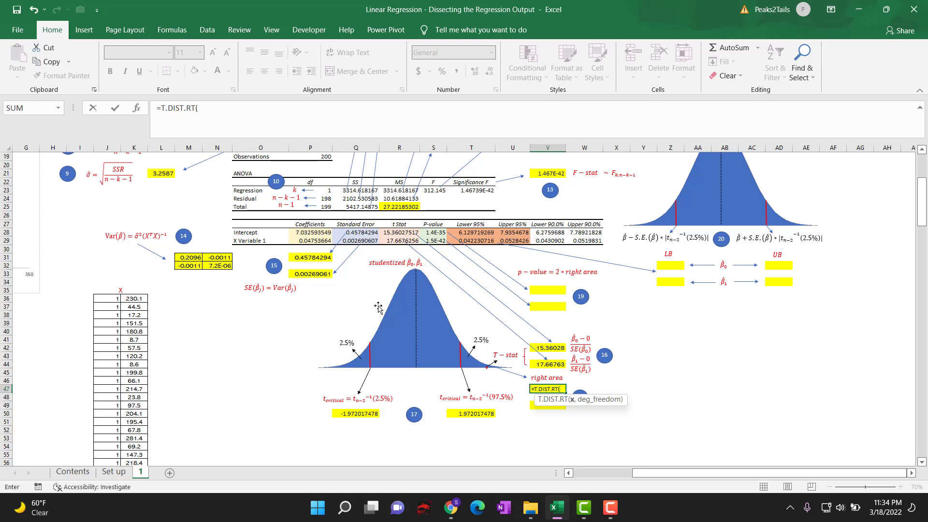
click(399, 232)
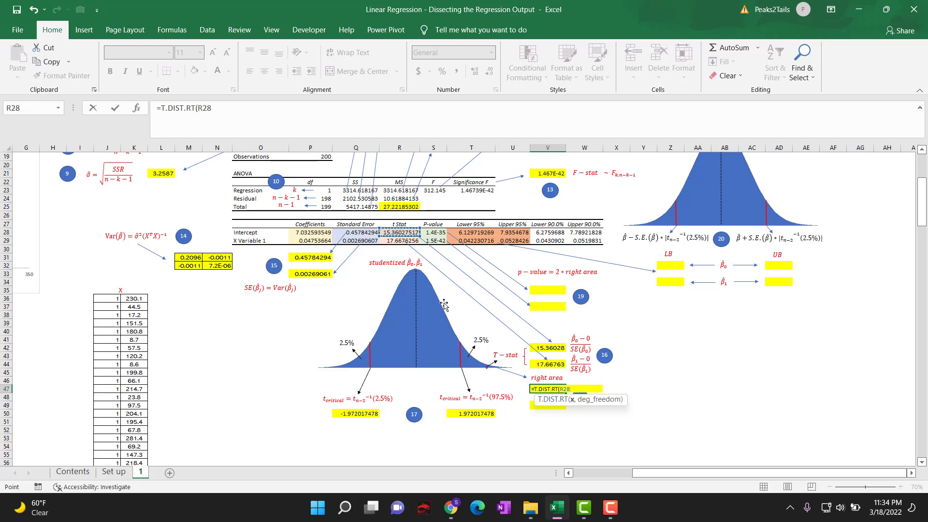
text(,)
click(317, 159)
text(-2)
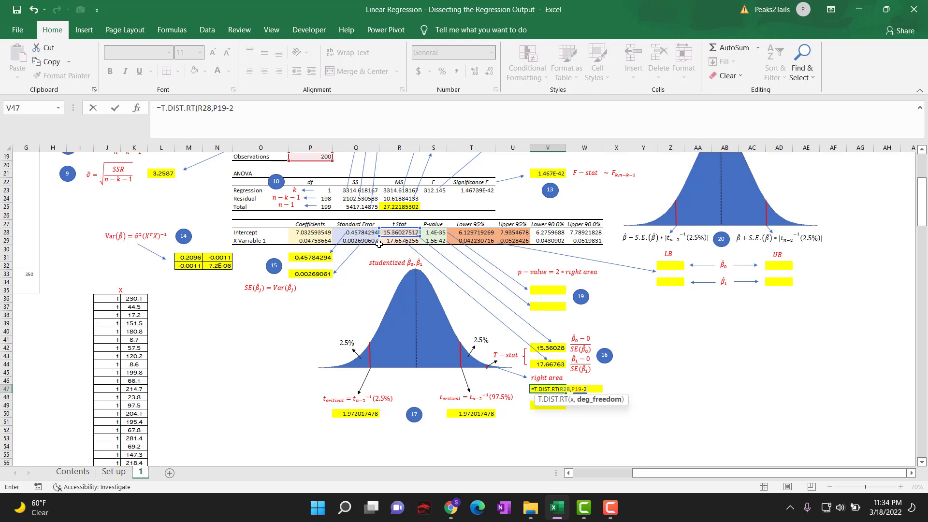
text())
key(Return)
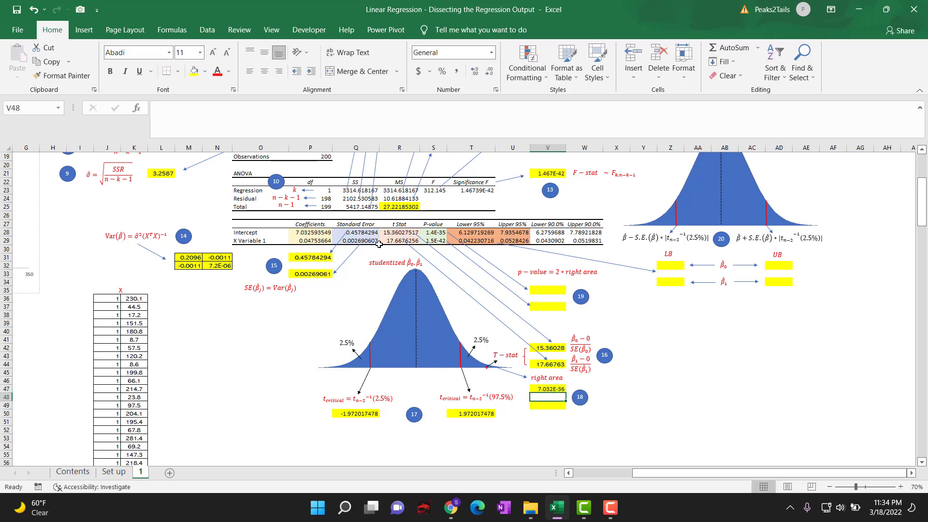
Calculate the area to the right of the X Variable's t-stat in V49 with =T.DIST.RT(R29,P19-2).
scroll(414, 230, up, 1)
scroll(414, 231, up, 2)
click(551, 430)
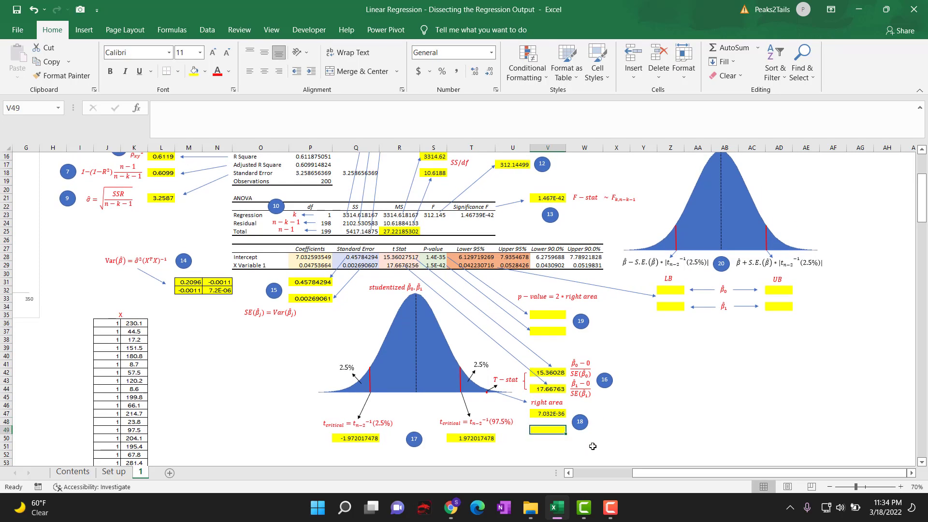
text(=t.)
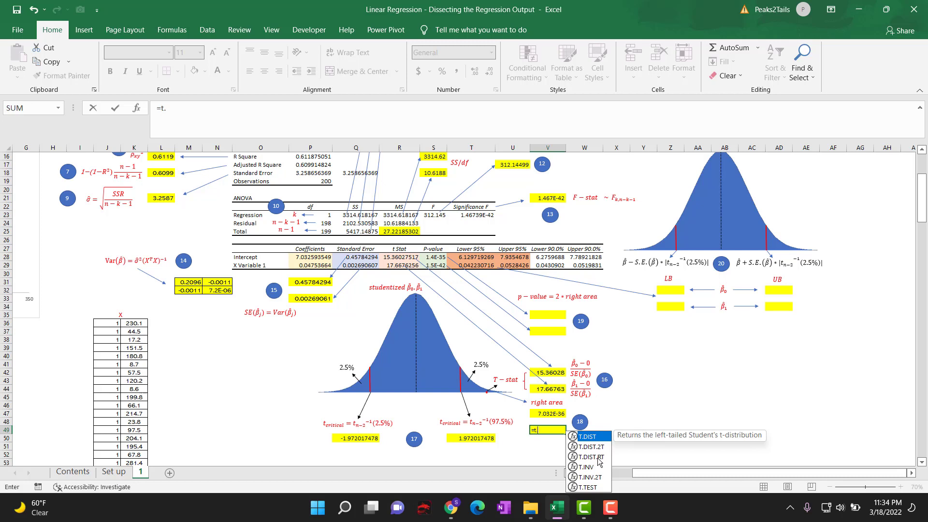
double_click(599, 457)
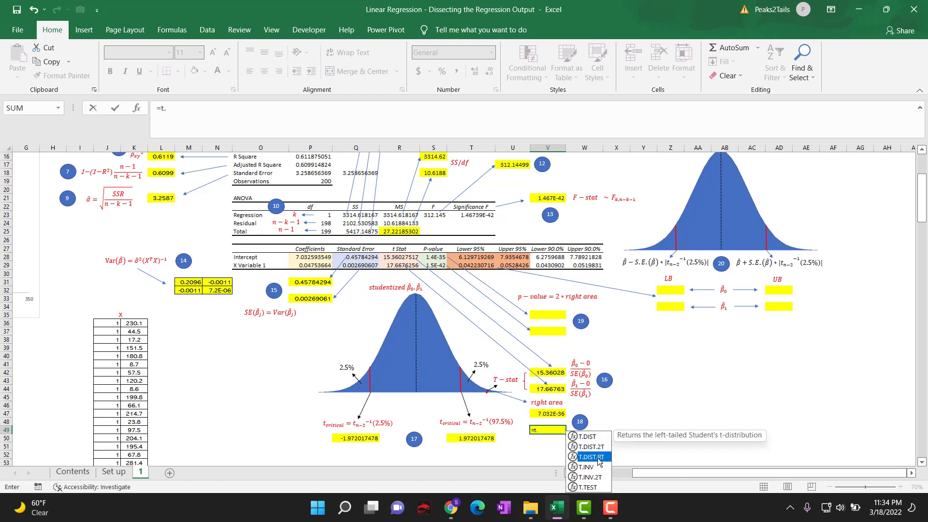
click(393, 266)
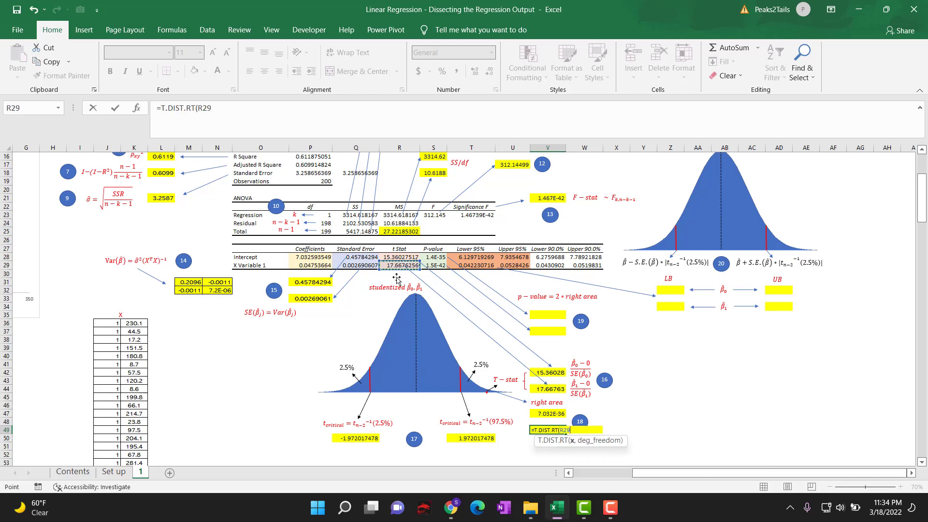
text(,)
click(319, 184)
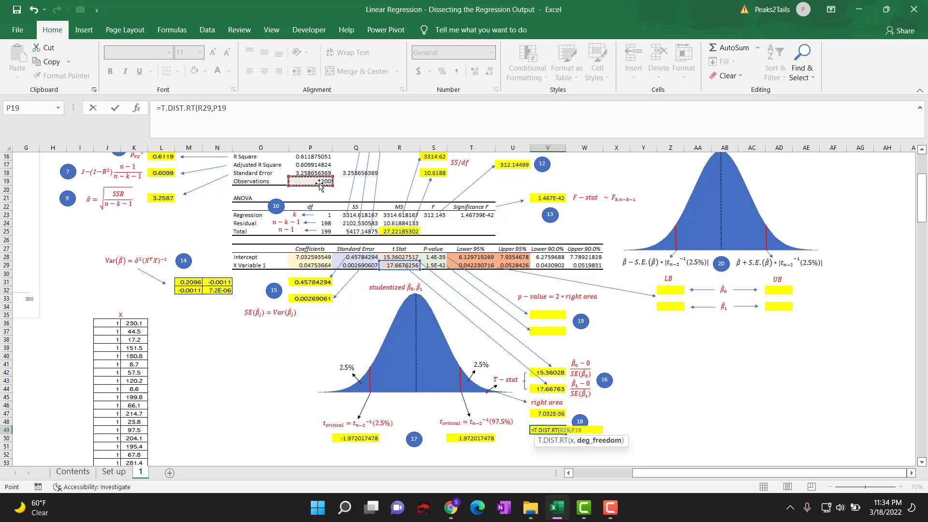
text(-2)
key(Return)
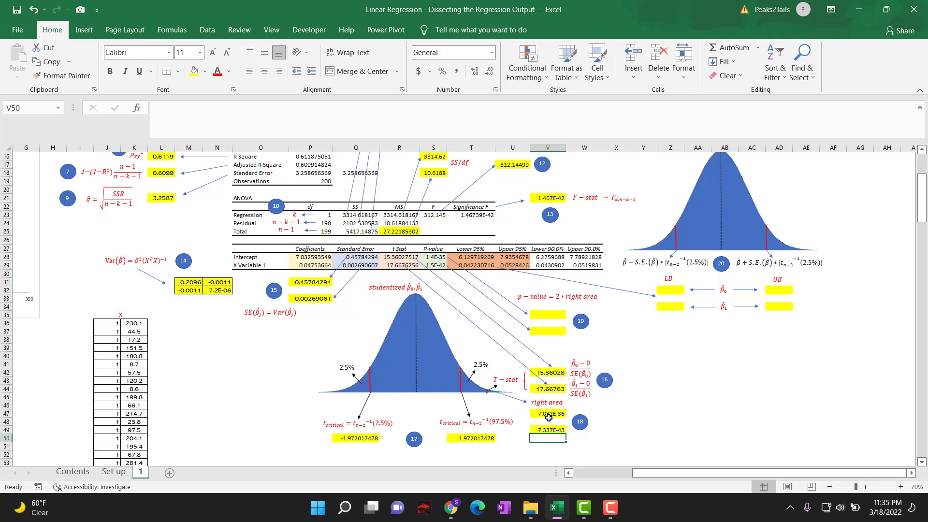
Calculate the intercept's p-value in V35 by doubling its right-tail area with =2*V47.
click(546, 315)
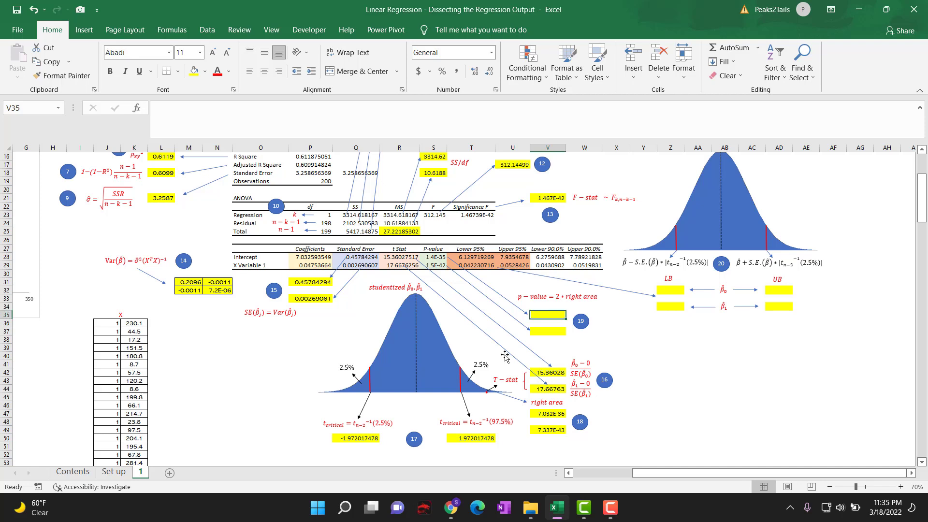
text(=2)
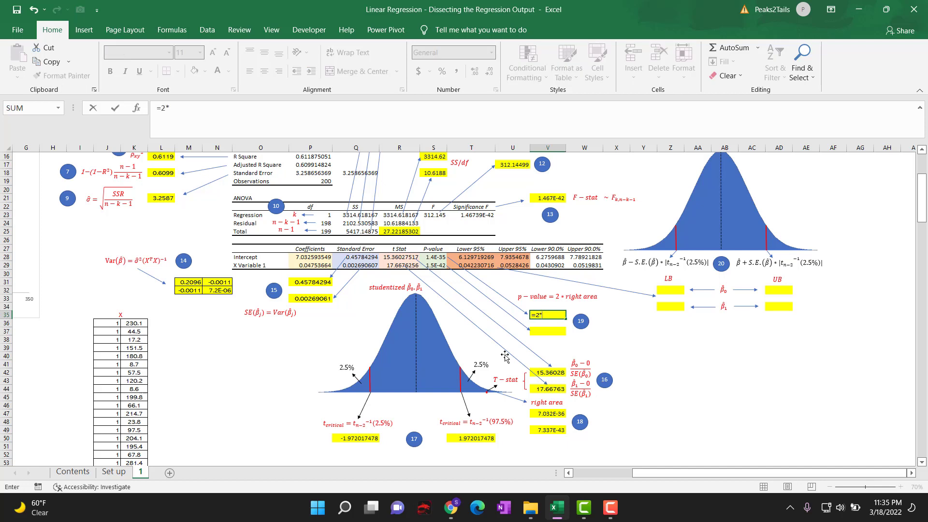
text(*)
click(534, 414)
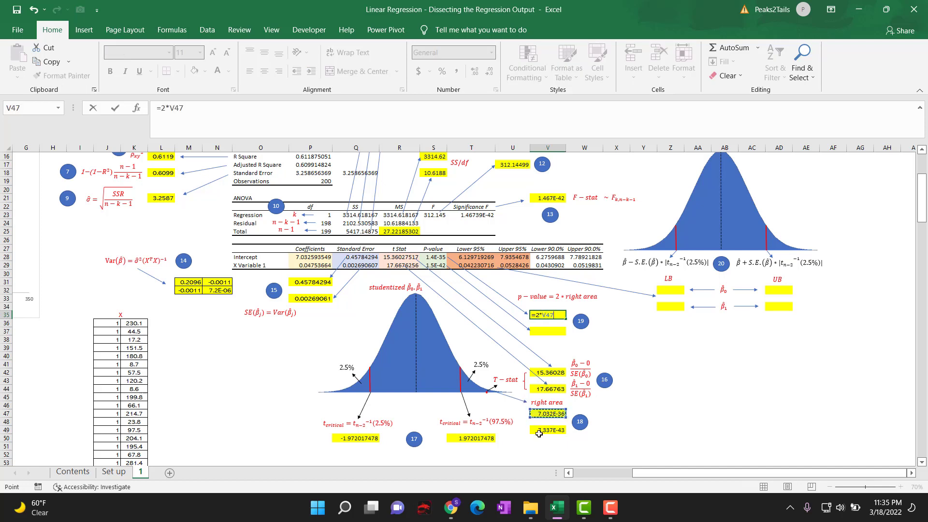
key(Return)
Calculate the X Variable's p-value in V37 by doubling its right-tail area with =2*V49.
key(Down)
key(Down)
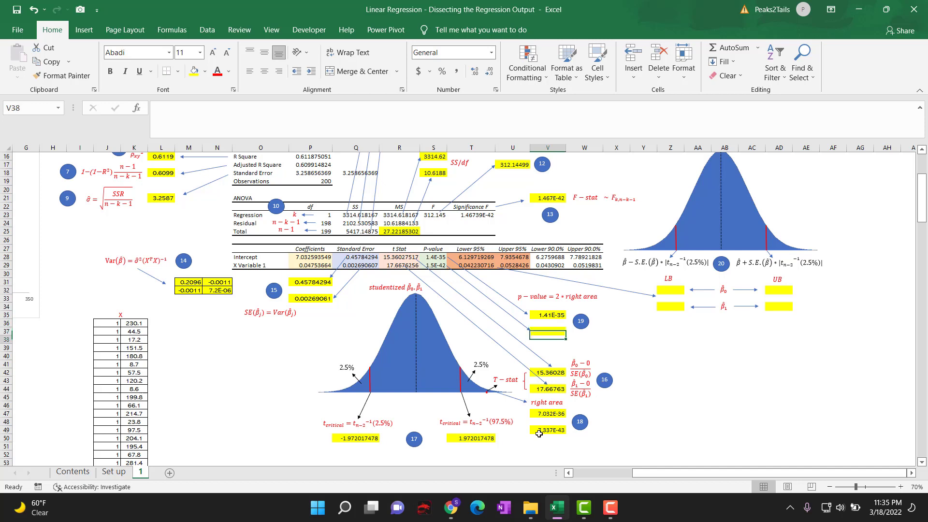
key(Up)
text(=)
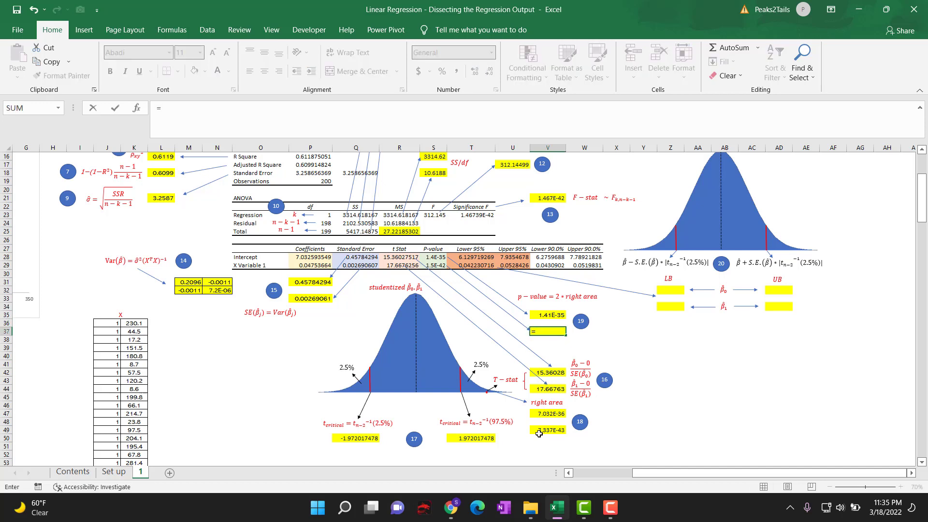
text(2*)
click(539, 434)
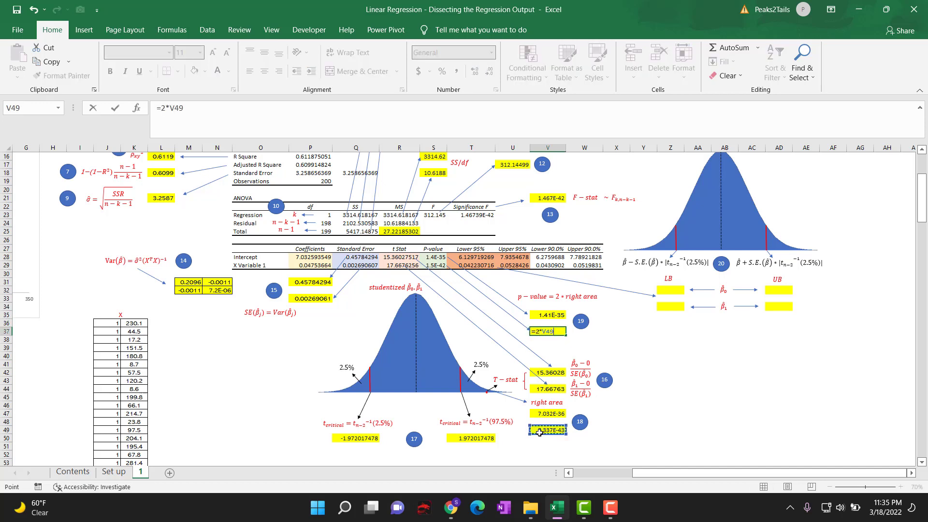
key(Return)
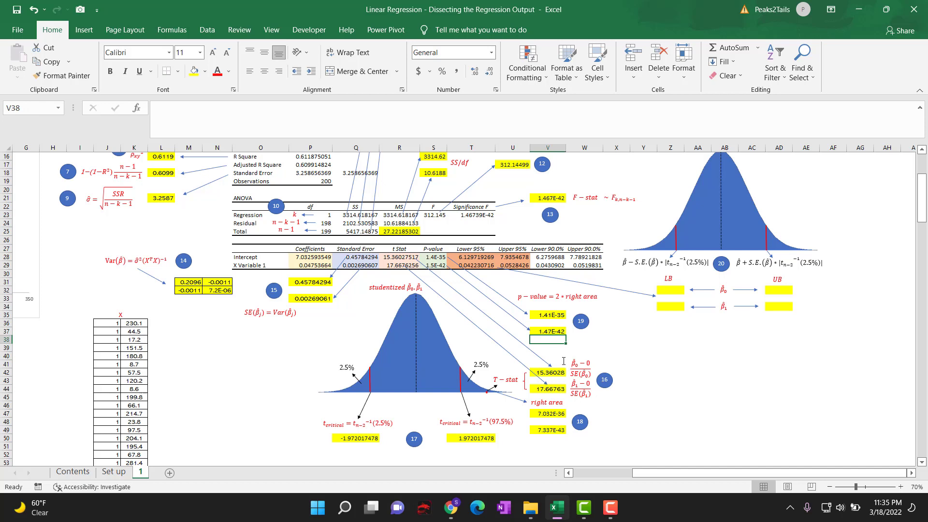
Compare the calculated p-values in V35 and V37 with the output table's P-value entries in S28 and S29.
click(540, 317)
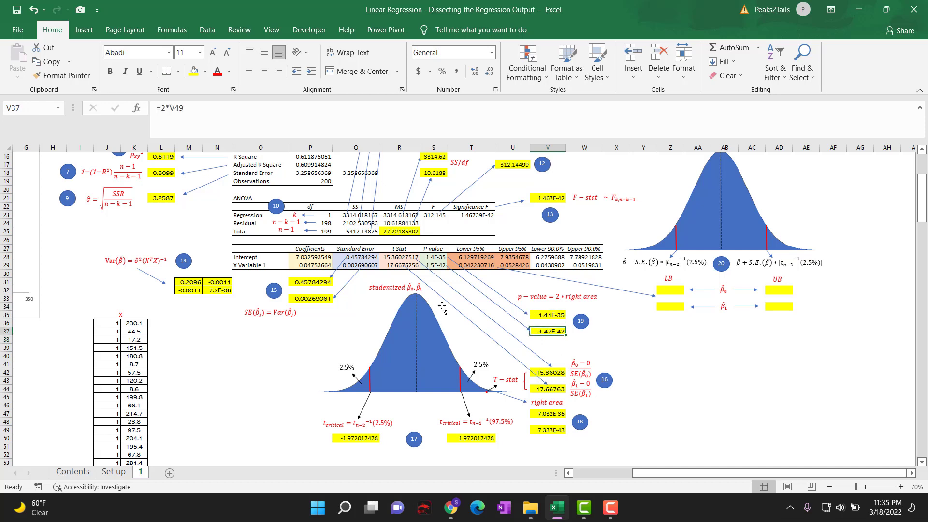
click(433, 258)
click(433, 266)
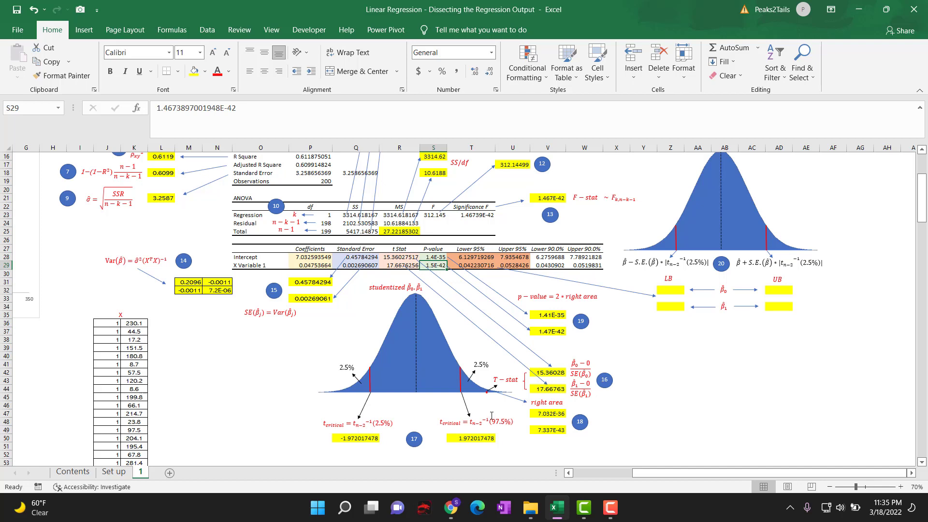
click(547, 314)
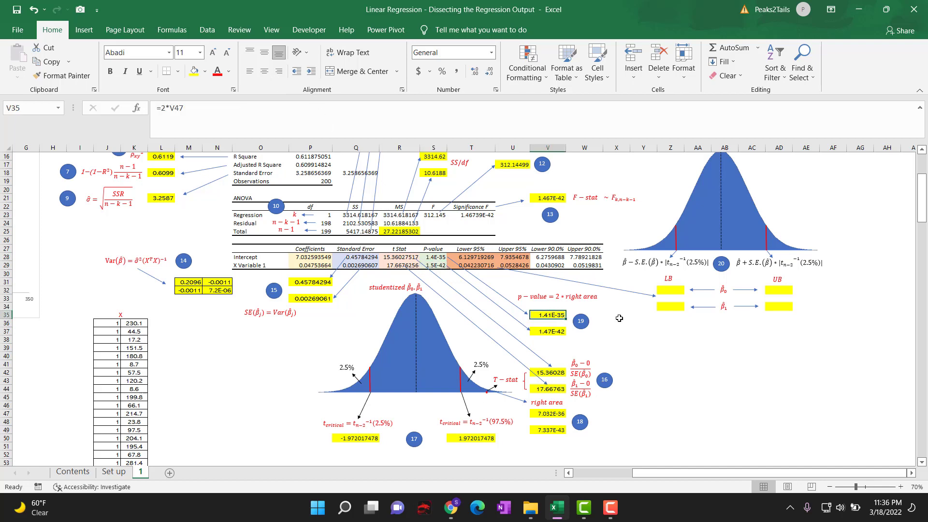
click(546, 331)
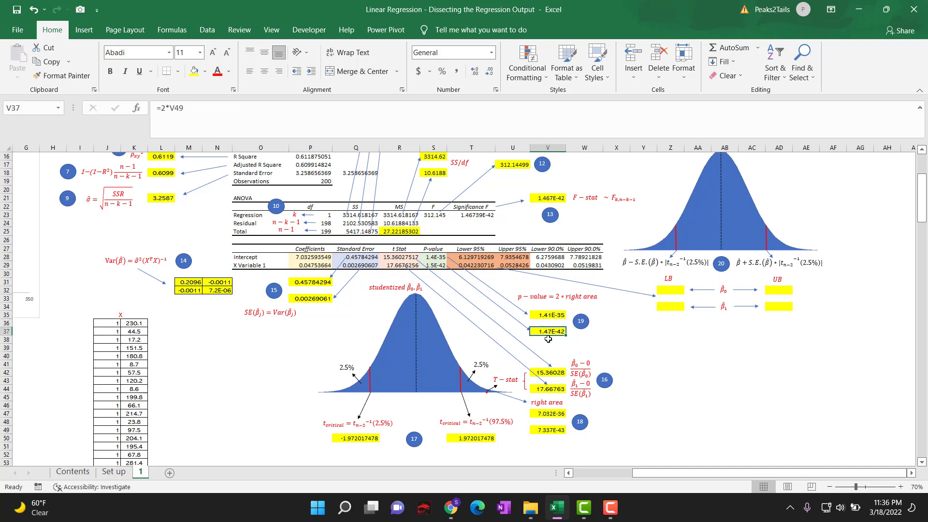
click(547, 315)
click(548, 332)
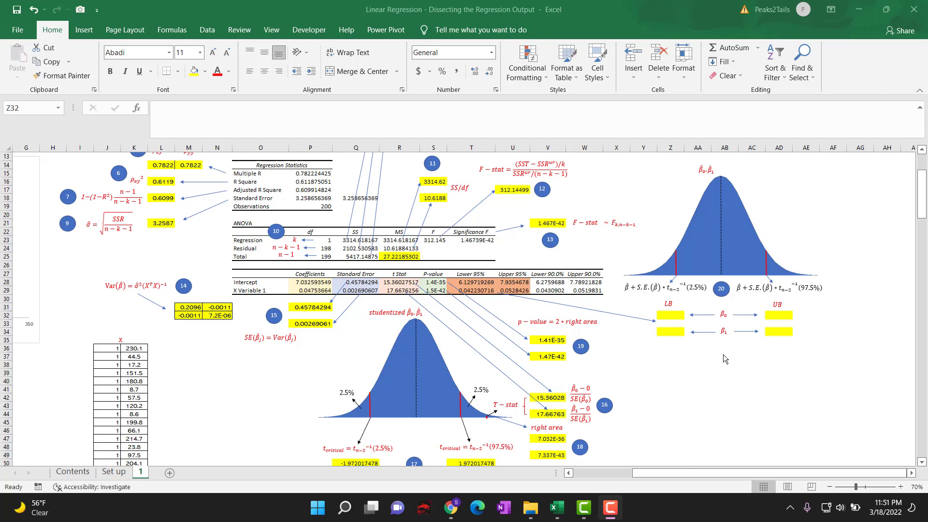
Calculate the lower 95% confidence bound of the intercept in Z32 with =P28+Q28*T.INV(2.5%,P19-2).
click(304, 283)
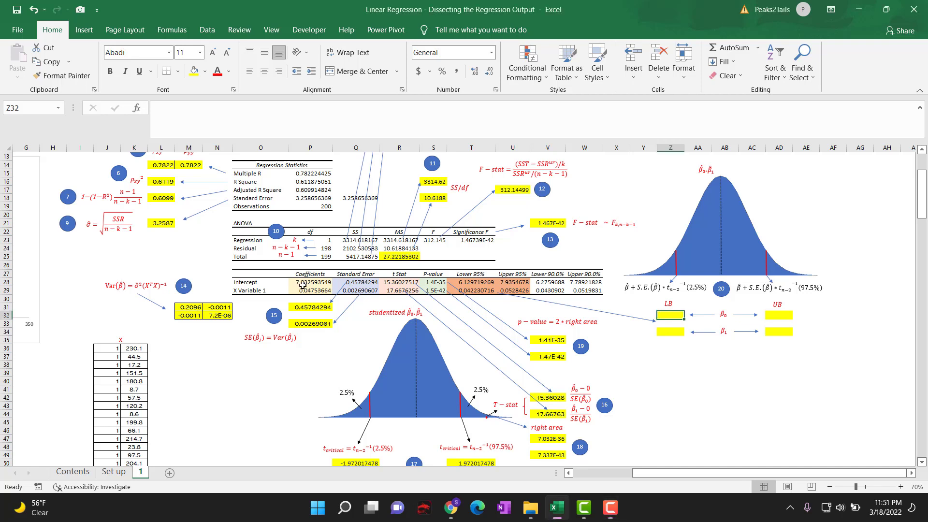
click(313, 289)
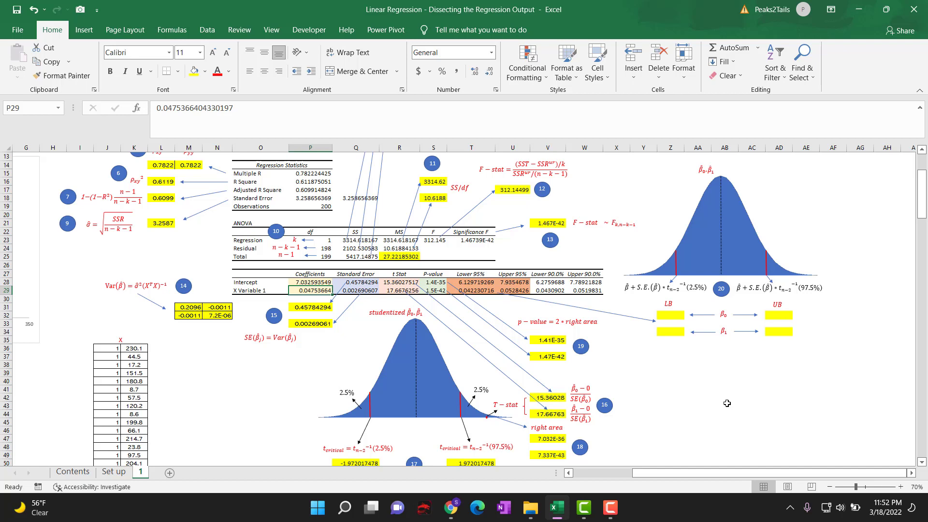
click(672, 315)
text(=)
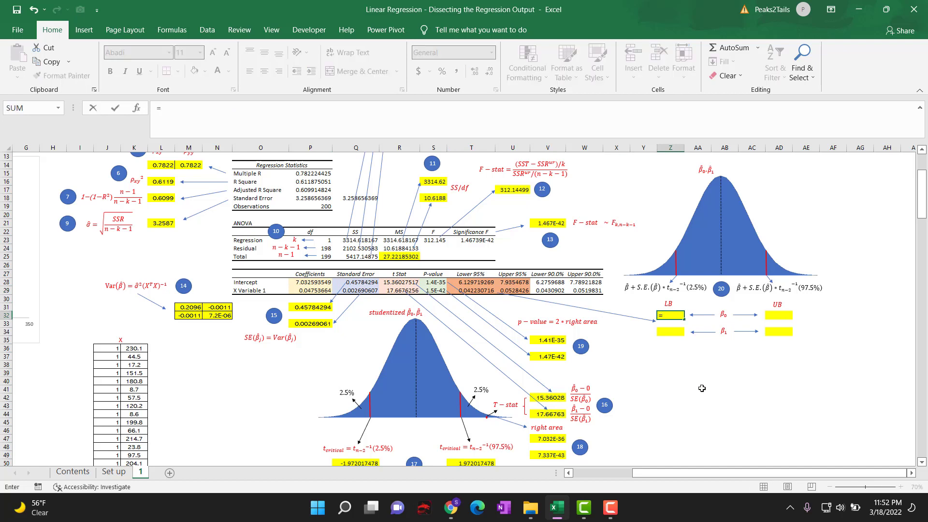
click(318, 282)
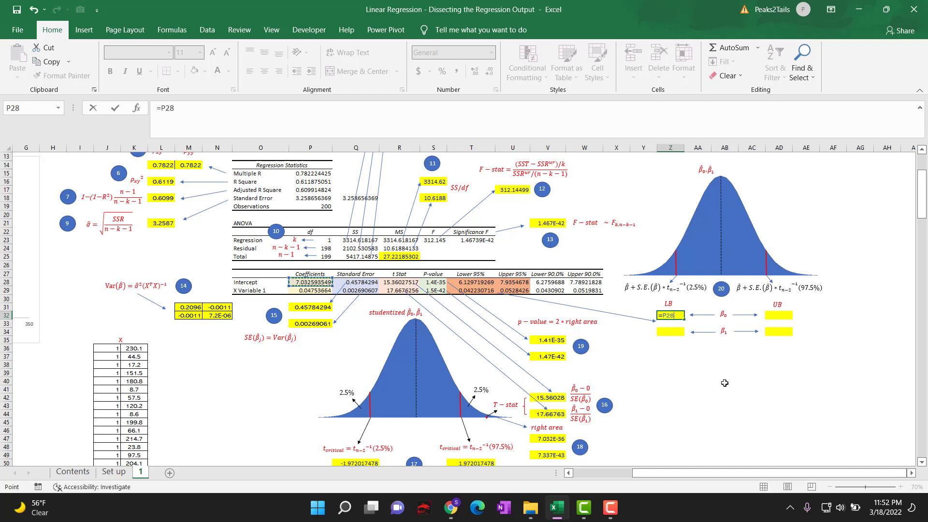
text(+)
click(357, 282)
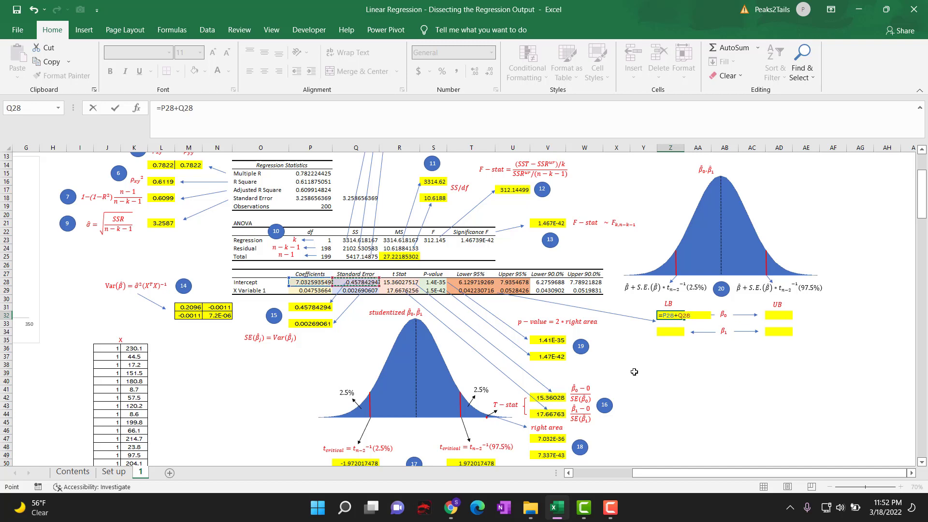
text(*t)
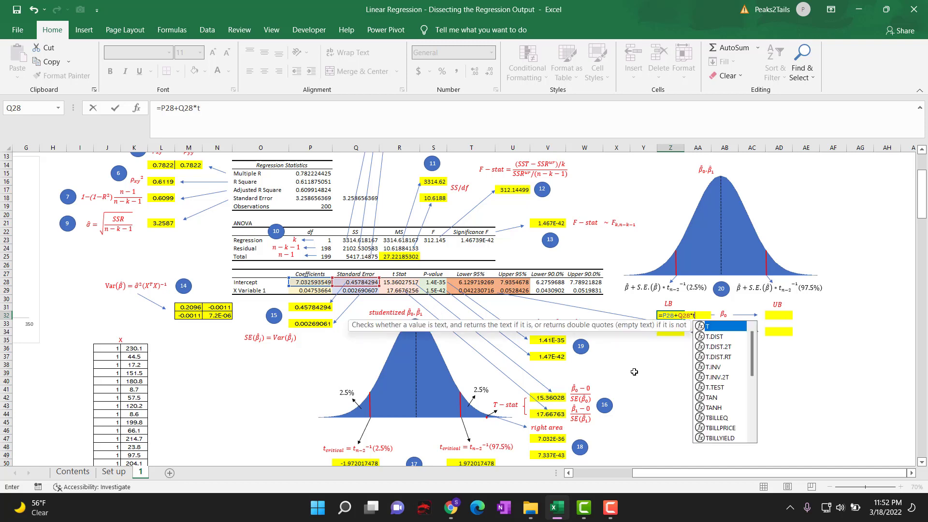
double_click(720, 368)
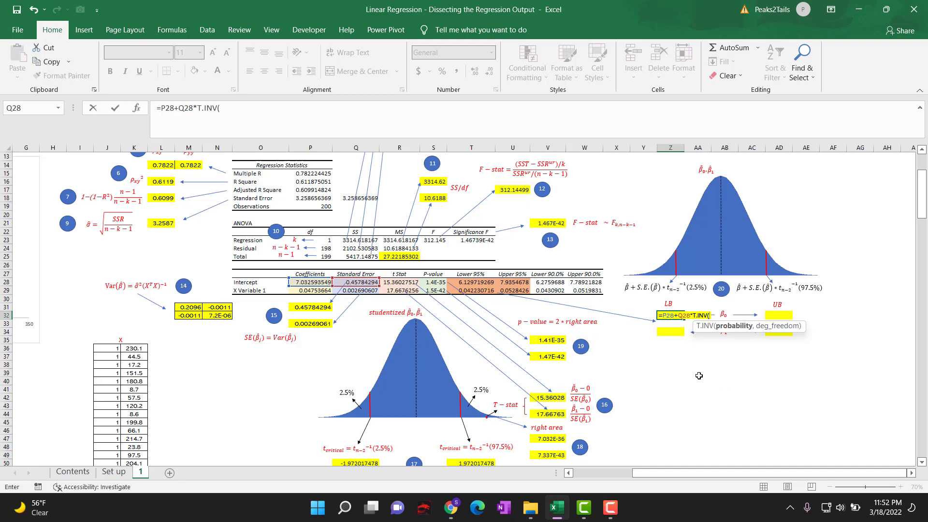
text(2.5%,)
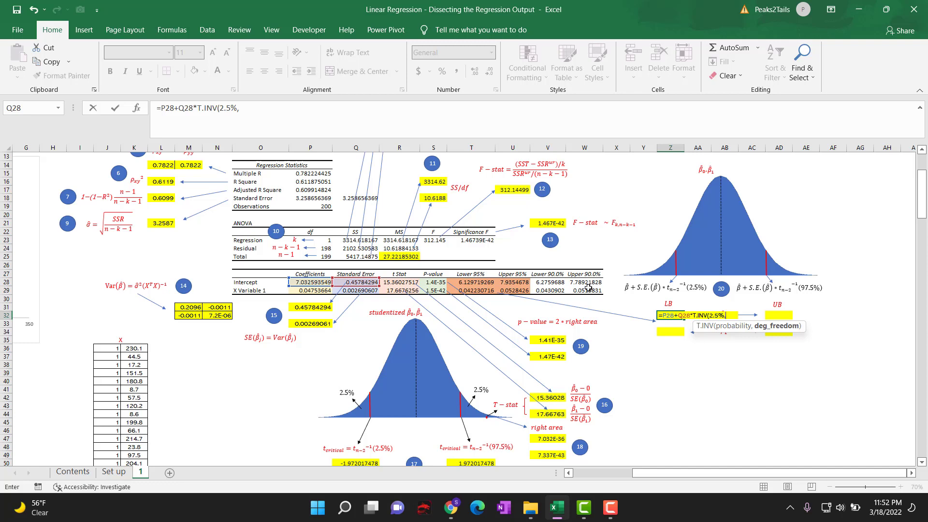
click(325, 207)
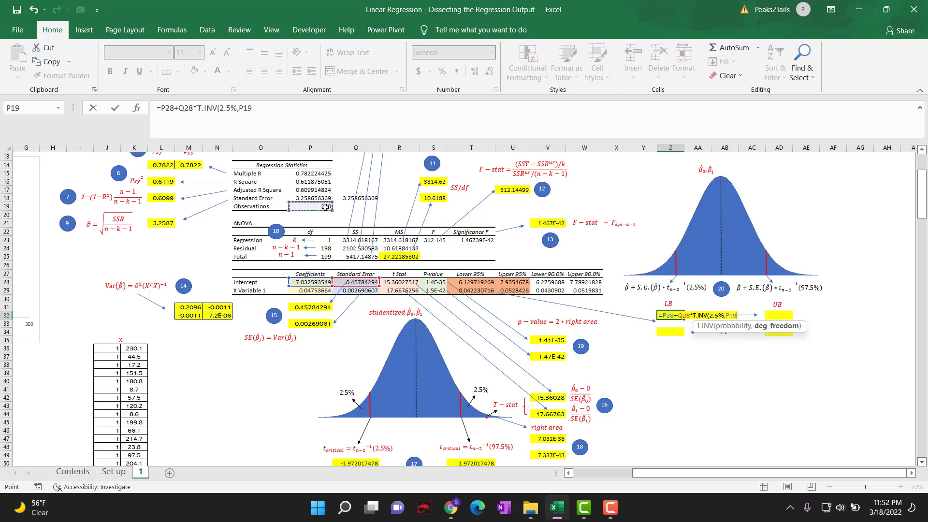
text(-2)
key(Return)
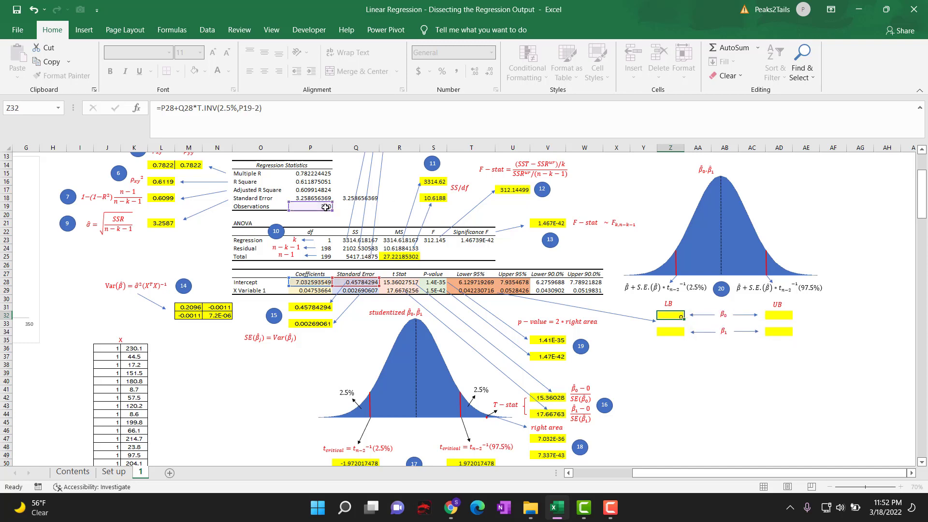
click(778, 316)
text(=)
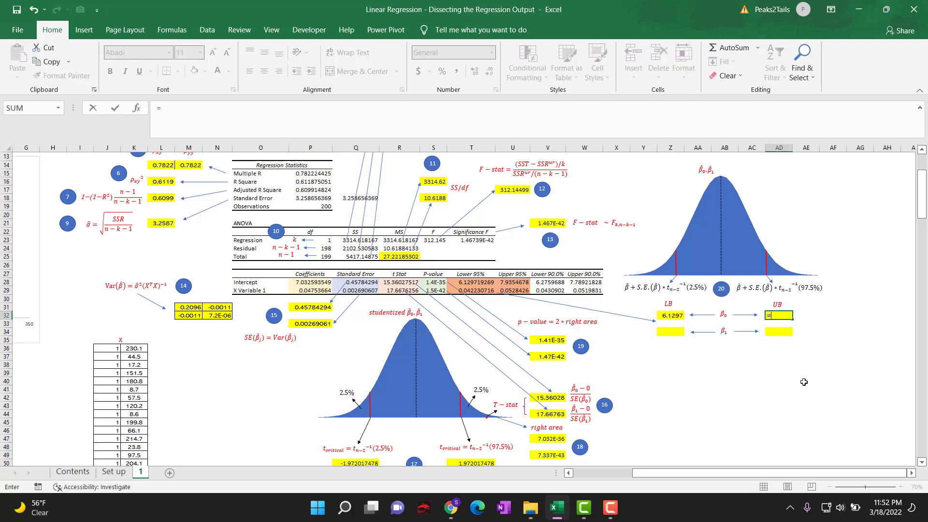
key(Escape)
Reuse Z32's formula text in AD32 for the intercept's upper bound, changing the probability to give =P28+Q28*T.INV(97.5%,P19-2).
click(670, 315)
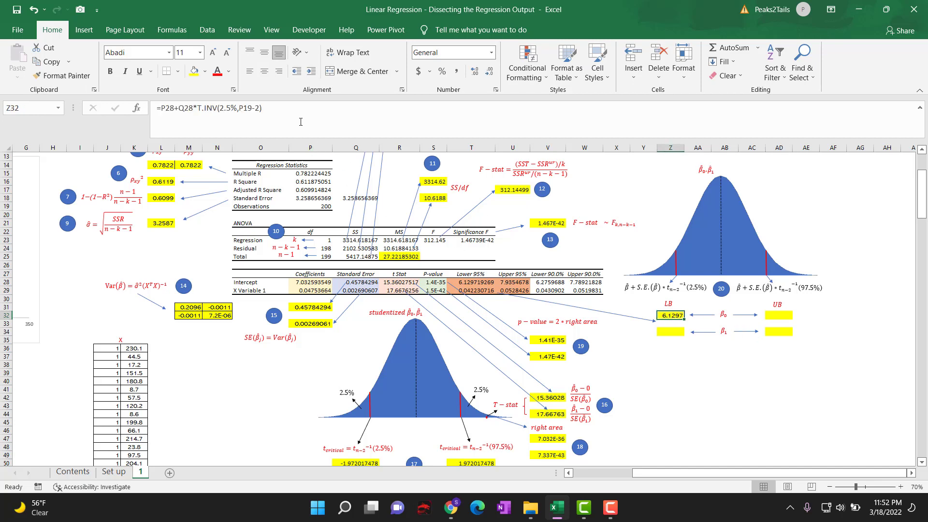
drag(262, 108, 156, 109)
key(ctrl+c)
key(Escape)
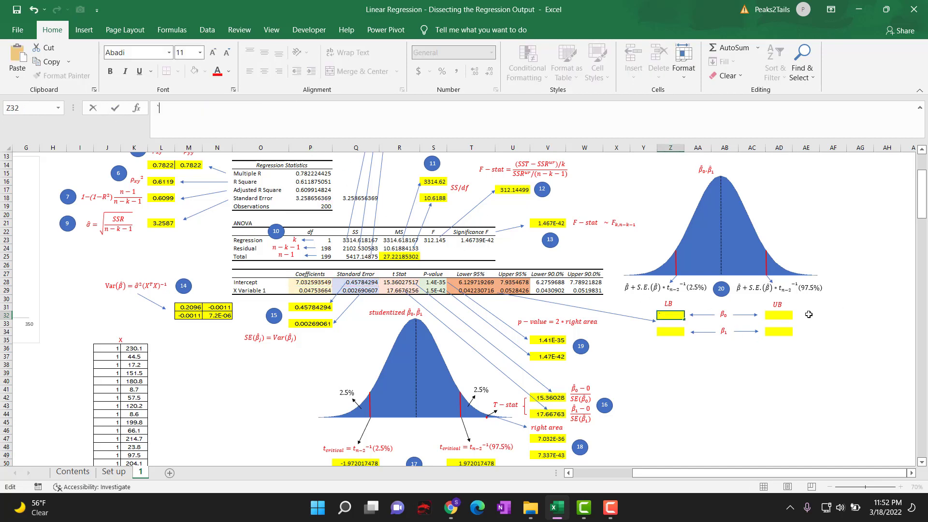
click(777, 315)
double_click(776, 316)
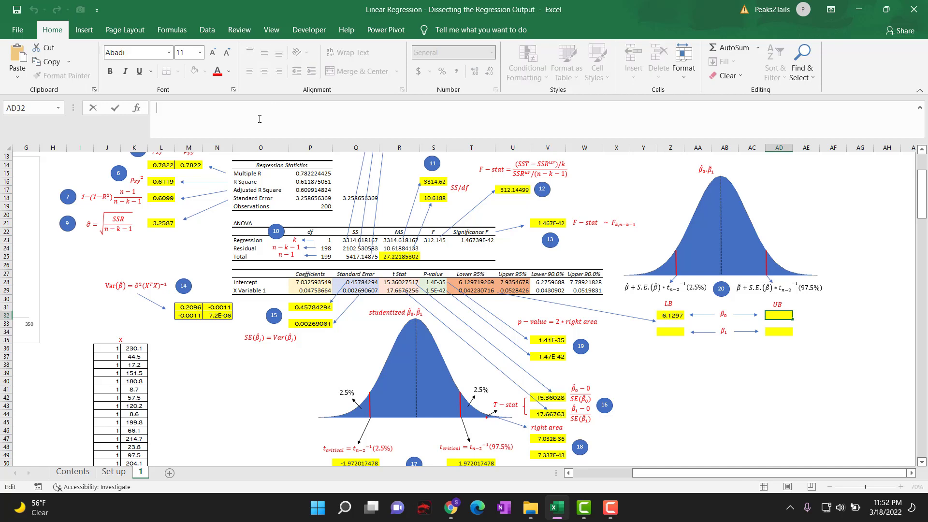
key(ctrl+v)
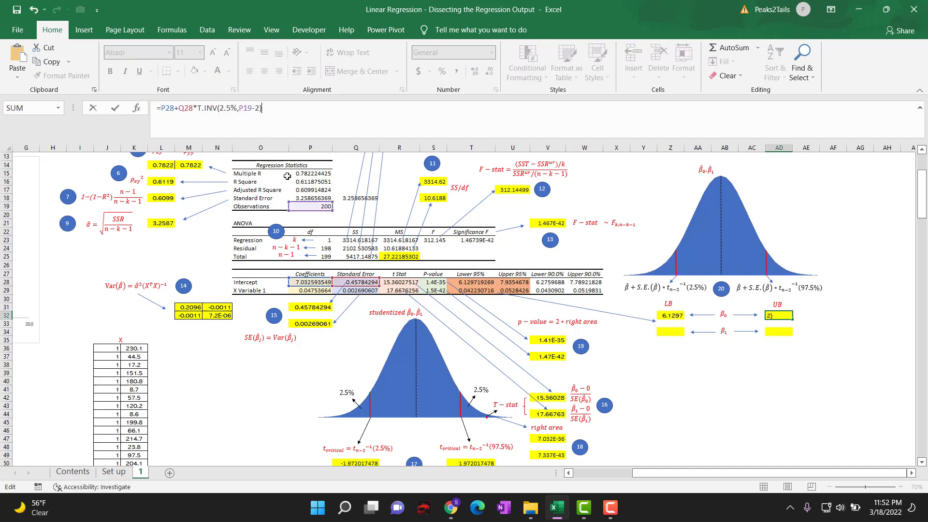
double_click(165, 107)
click(226, 108)
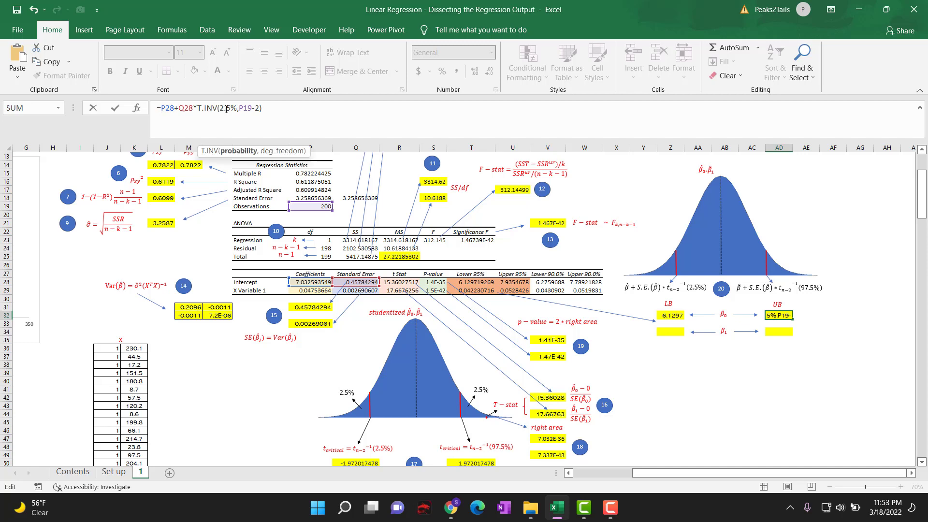
click(221, 108)
text(97)
click(302, 122)
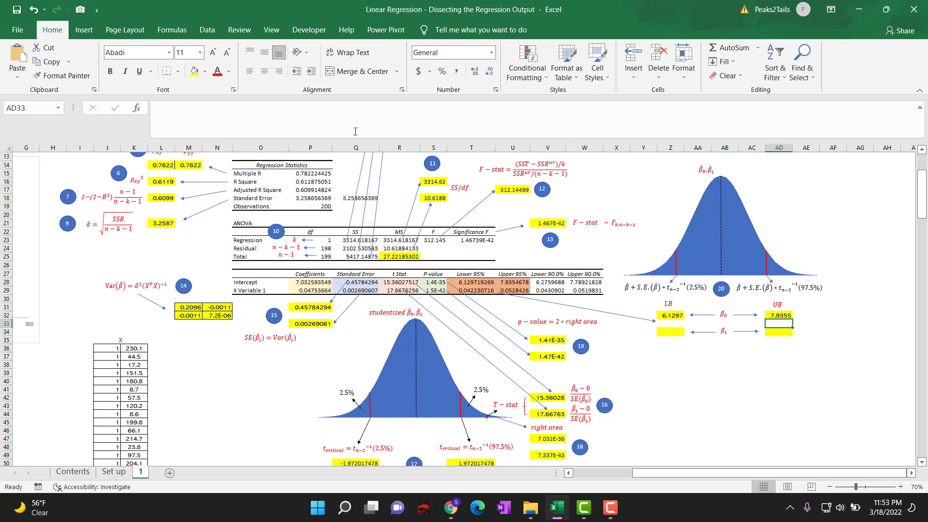
Compare the calculated intercept bounds in Z32 and AD32 with the output table's 95% bounds in T28 and U28.
click(670, 314)
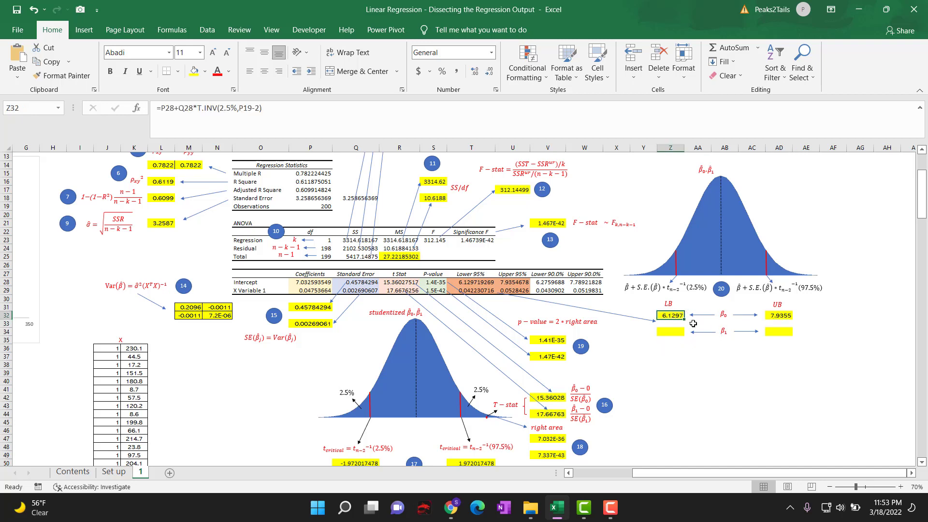
click(779, 316)
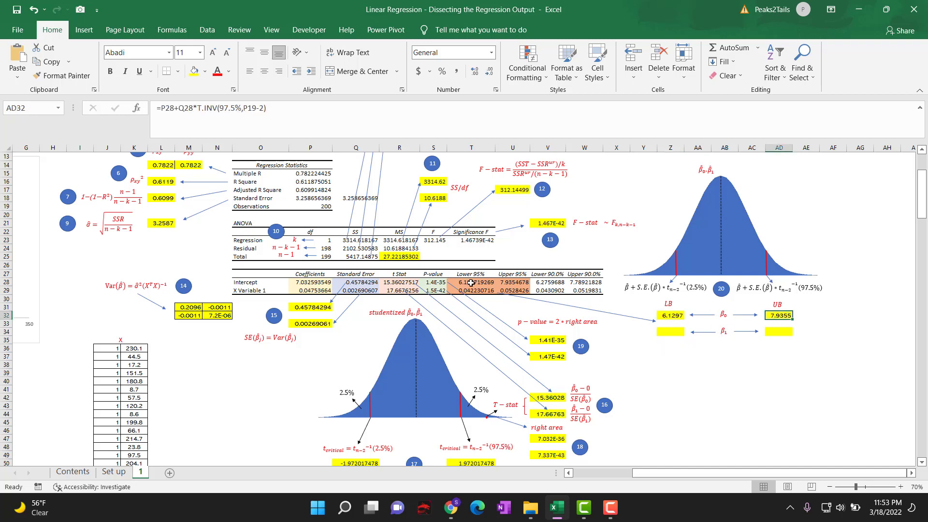
drag(472, 282, 512, 283)
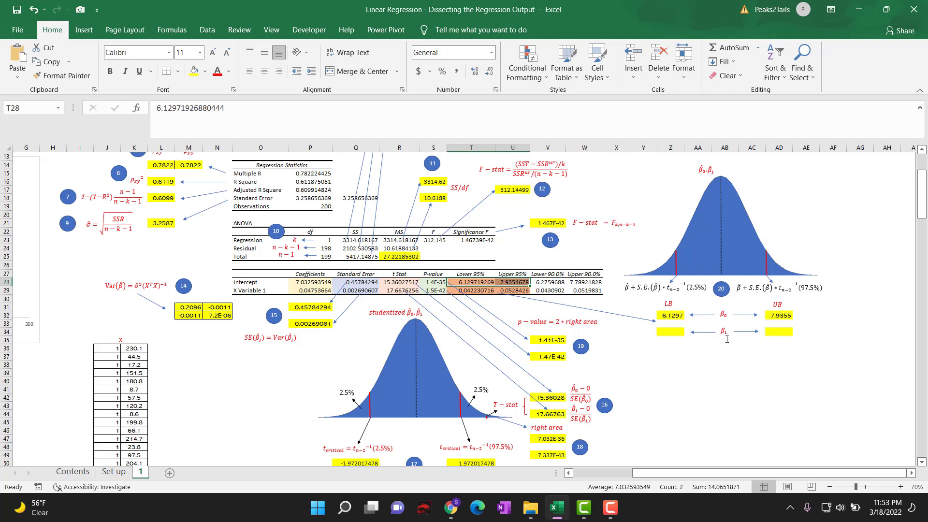
Calculate the lower 95% confidence bound of the X Variable in Z34 with =P29+Q29*T.INV(2.5%,P19-2).
click(669, 332)
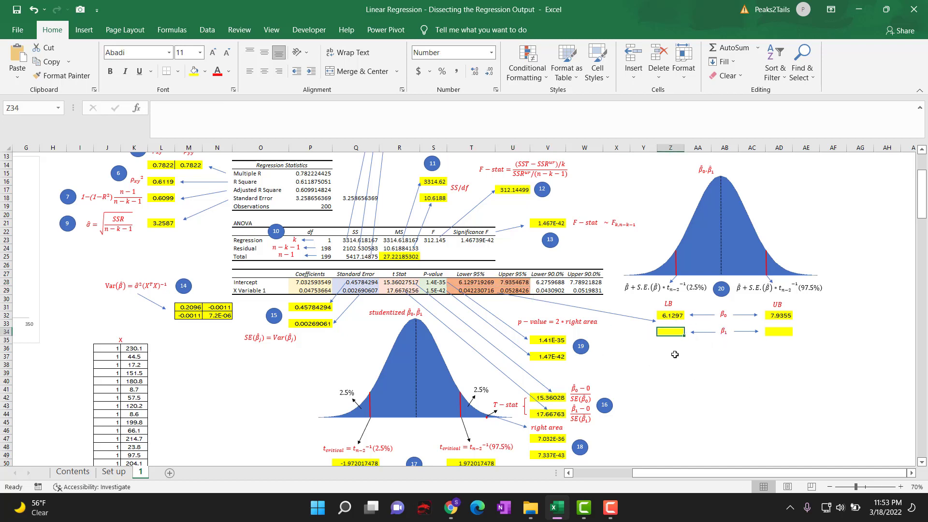
text(=)
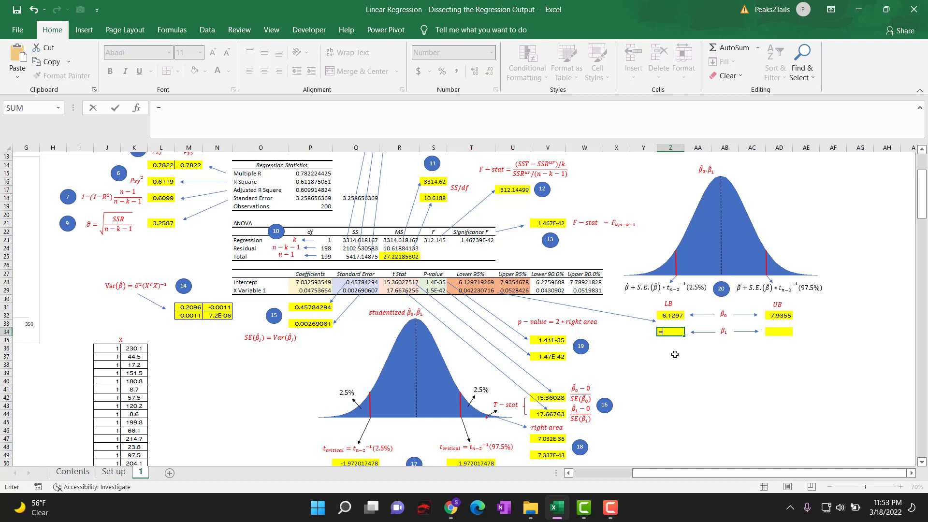
click(309, 290)
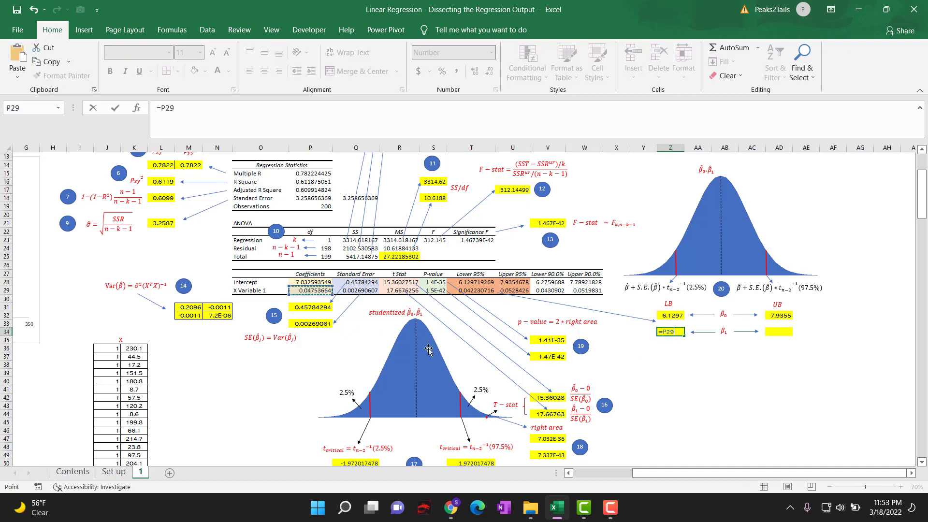
text(+)
click(352, 290)
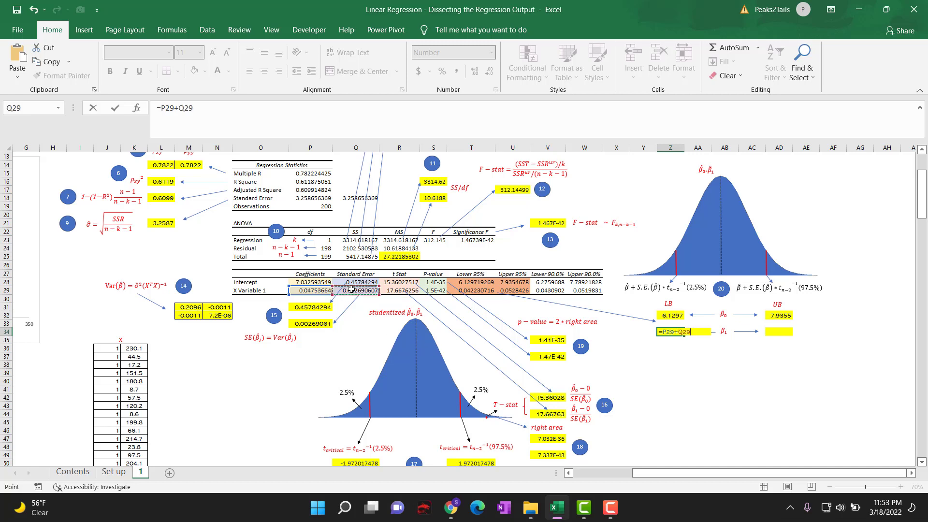
text(*t)
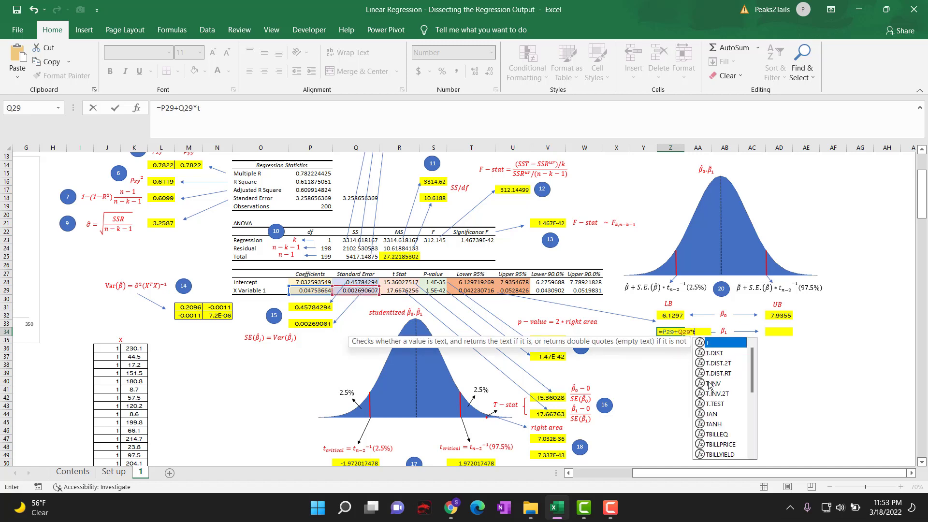
double_click(709, 384)
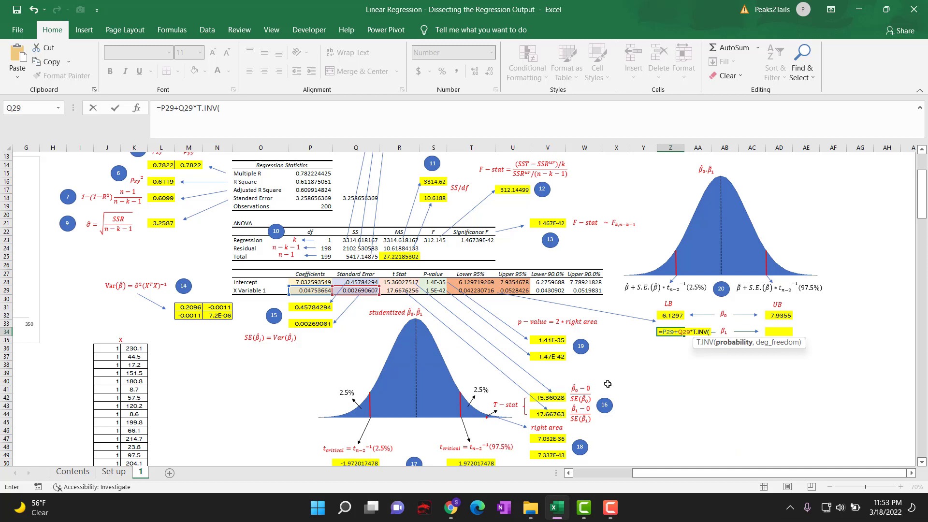
text(2.5%,)
click(310, 207)
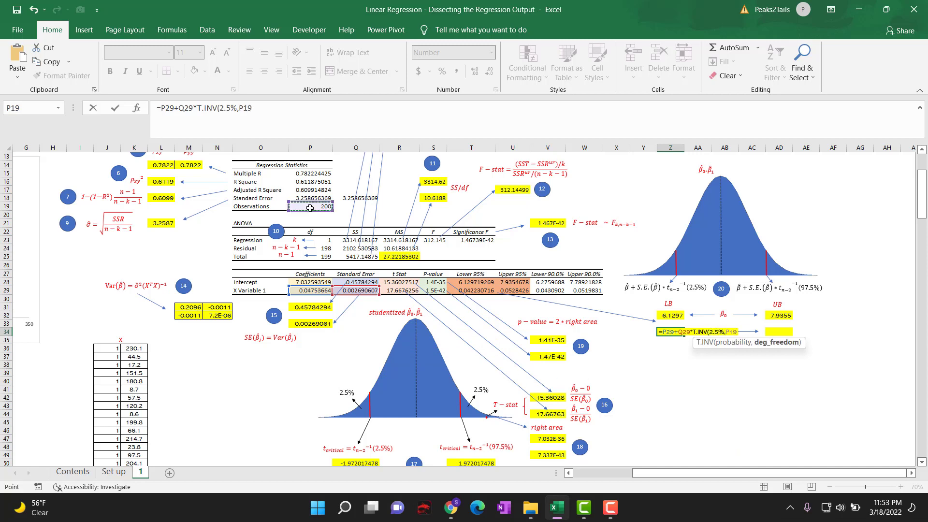
text(-2))
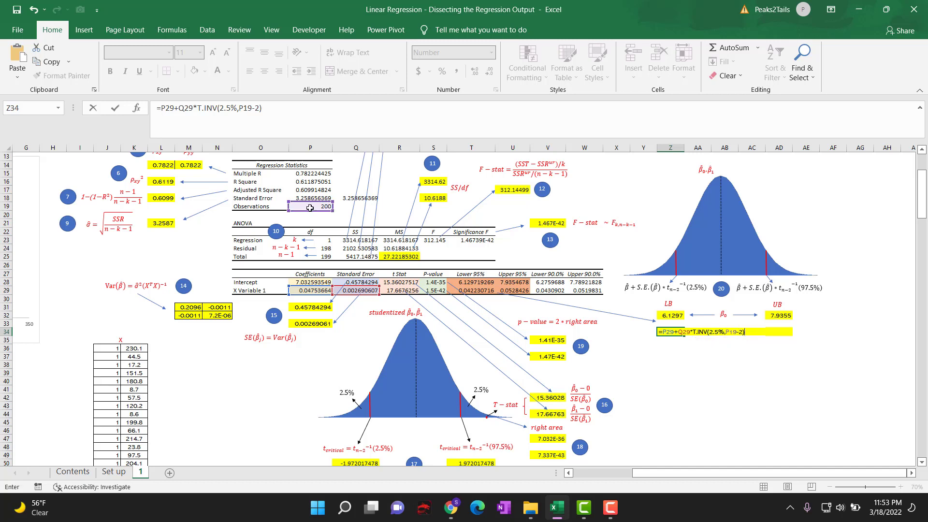
key(Return)
Reuse Z34's formula text in AD34 for the X Variable's upper bound, changing the probability to give =P29+Q29*T.INV(97.5%,P19-2).
click(673, 332)
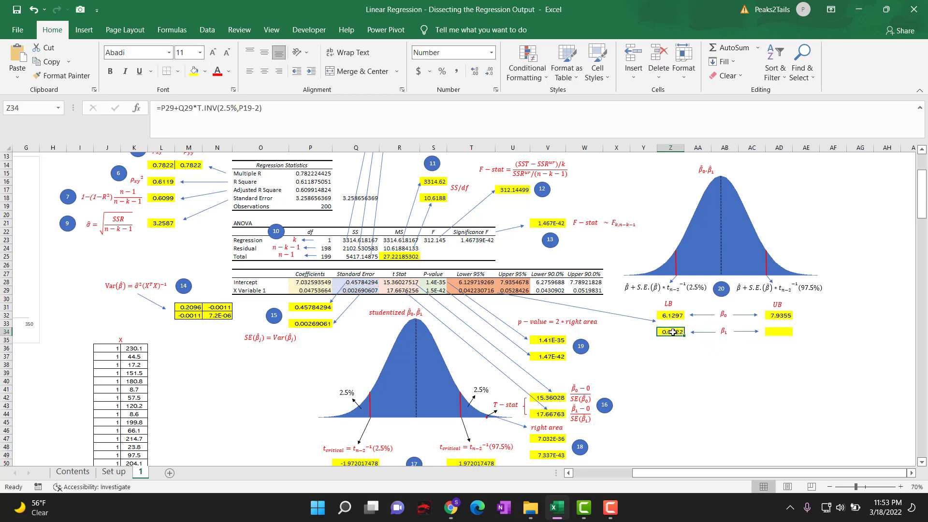
key(F2)
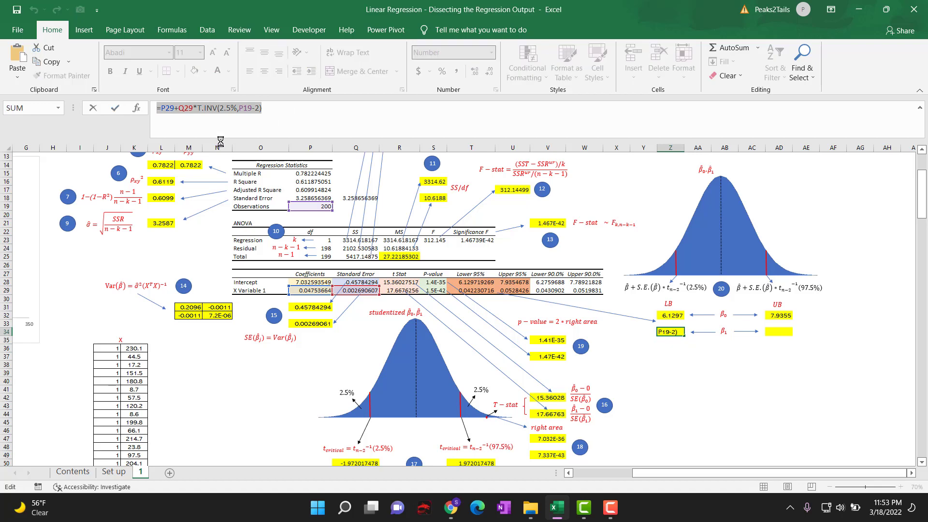
key(ctrl+c)
key(Escape)
click(778, 332)
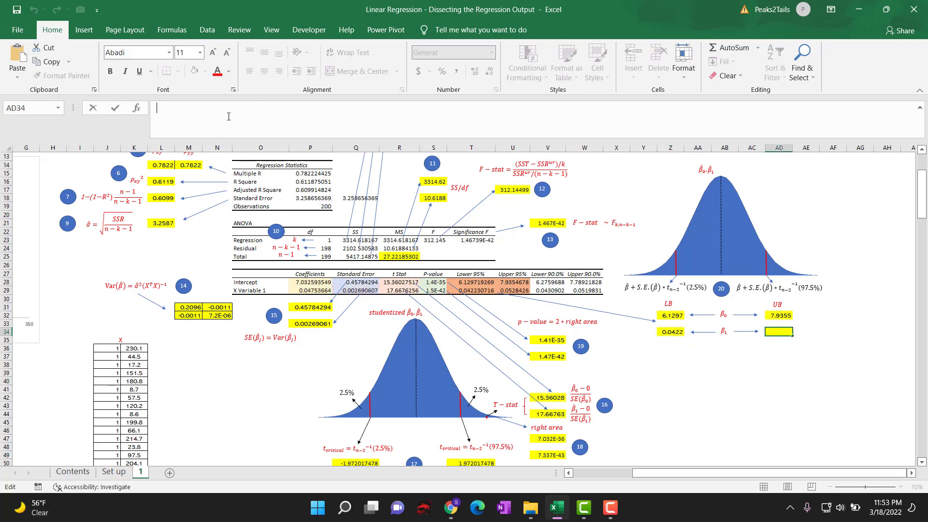
key(F2)
key(ctrl+v)
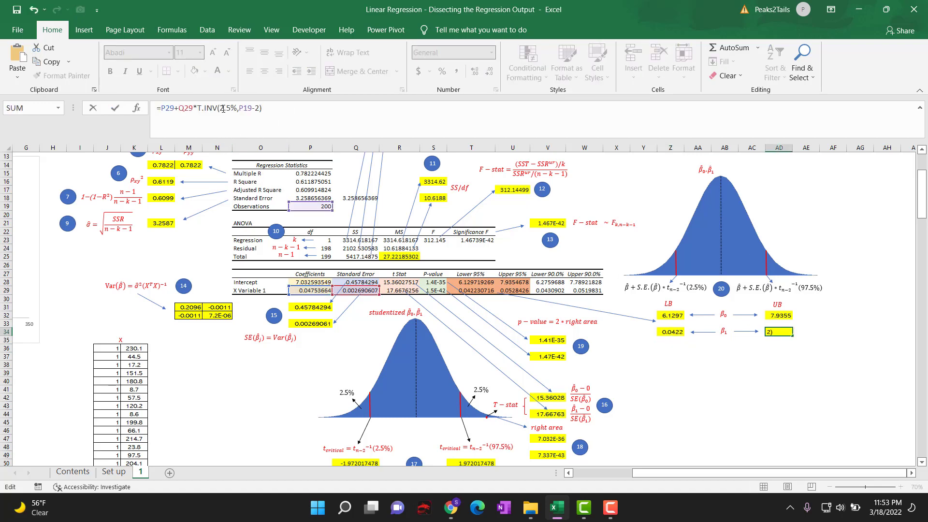
click(220, 108)
text(9)
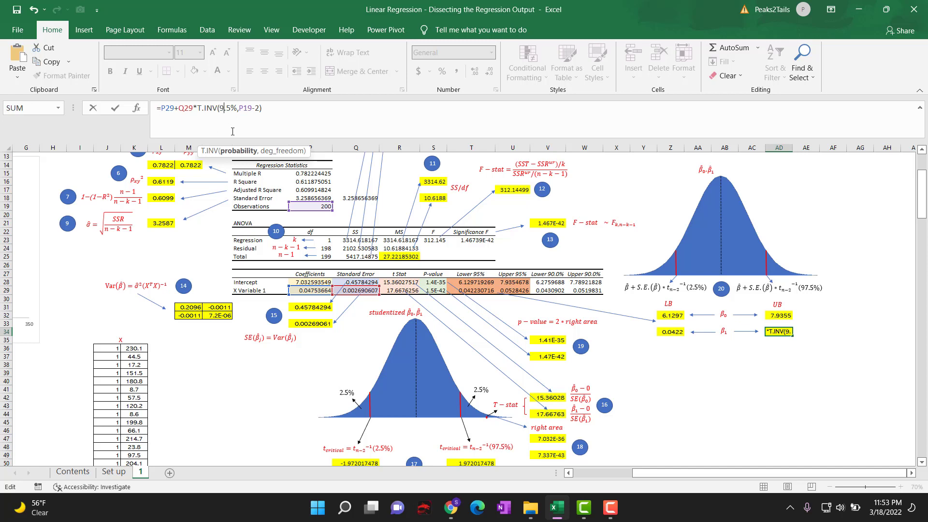
text(7)
key(Return)
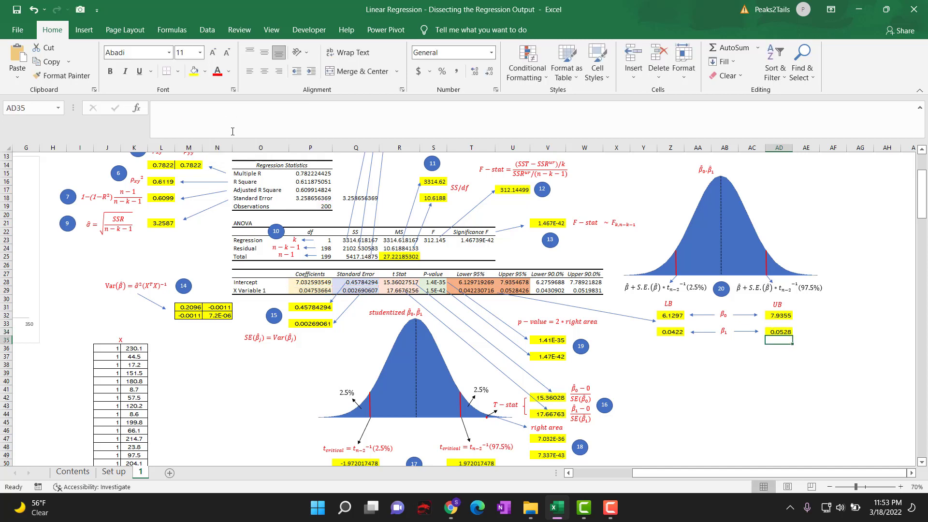
Compare the calculated X Variable bounds in Z34 and AD34 with the output table's 95% bounds in T29 and U29.
click(669, 331)
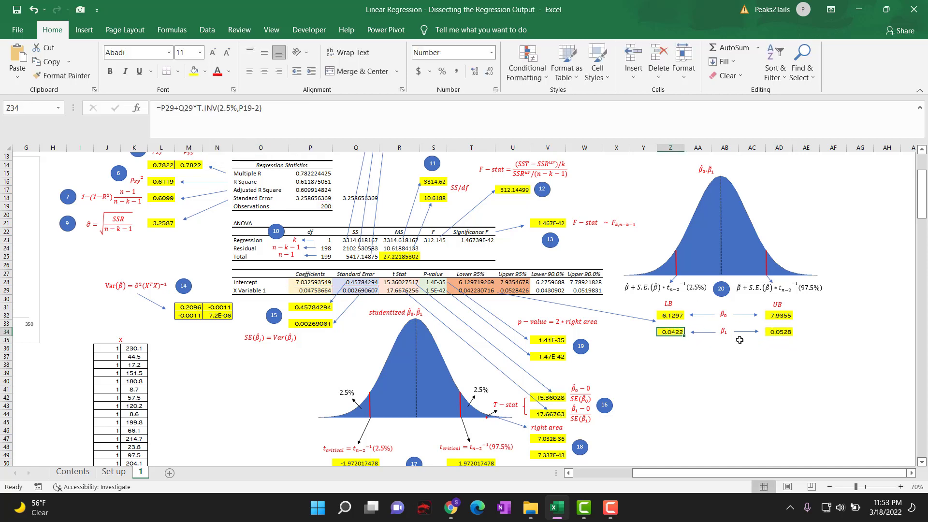
click(768, 332)
click(471, 291)
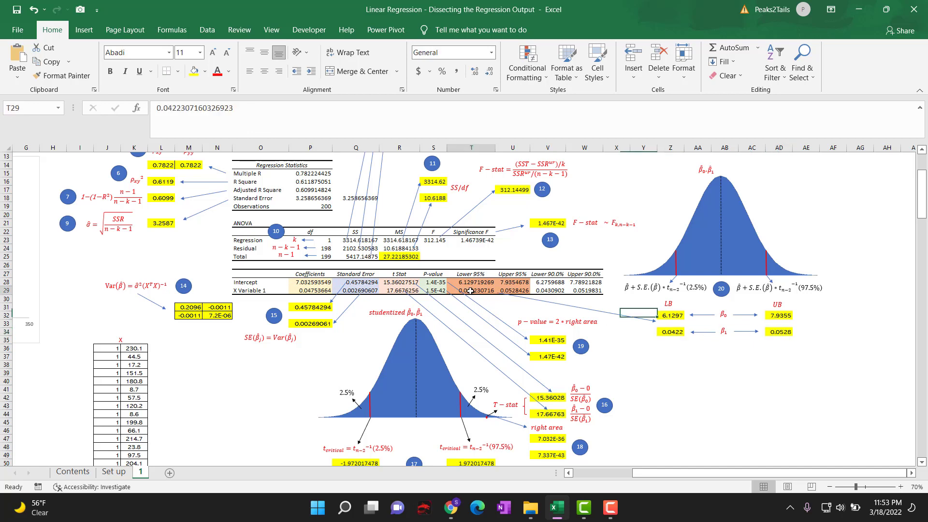
click(511, 290)
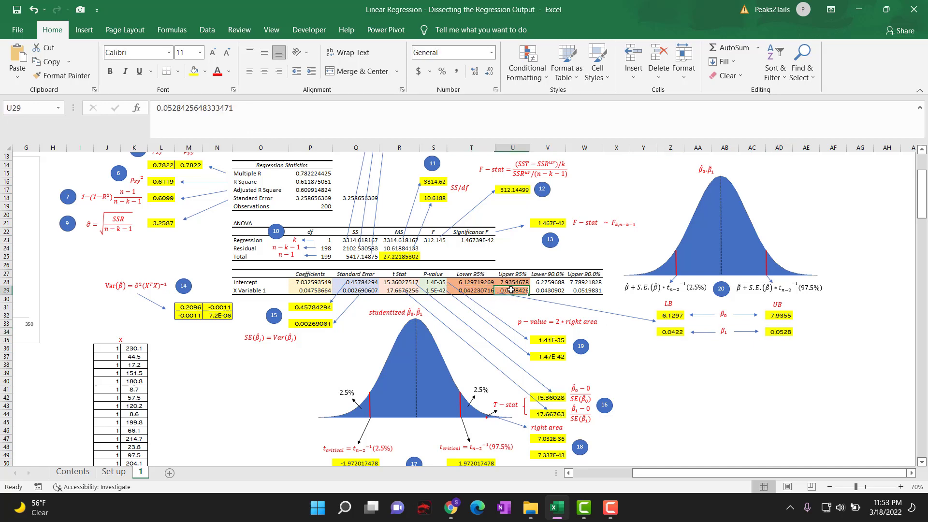
Examine the Lower and Upper 90.0% headings alongside the 2.5% and 97.5% probabilities in the bound equations under the bell curve.
click(540, 273)
click(584, 273)
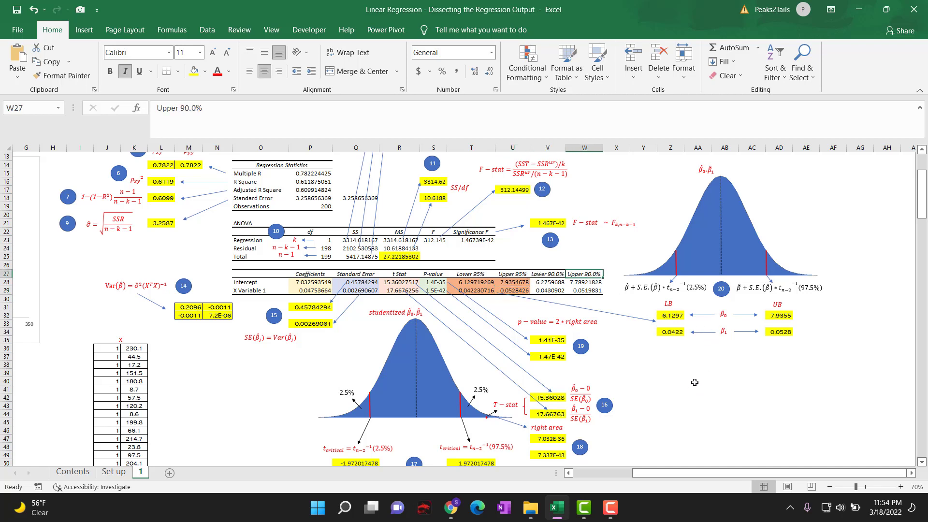
click(692, 287)
double_click(692, 287)
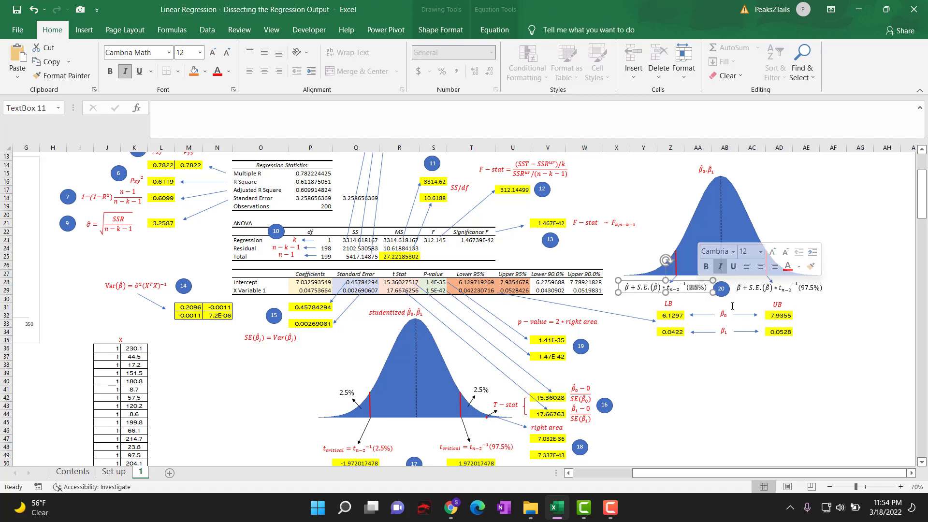
drag(805, 288, 809, 289)
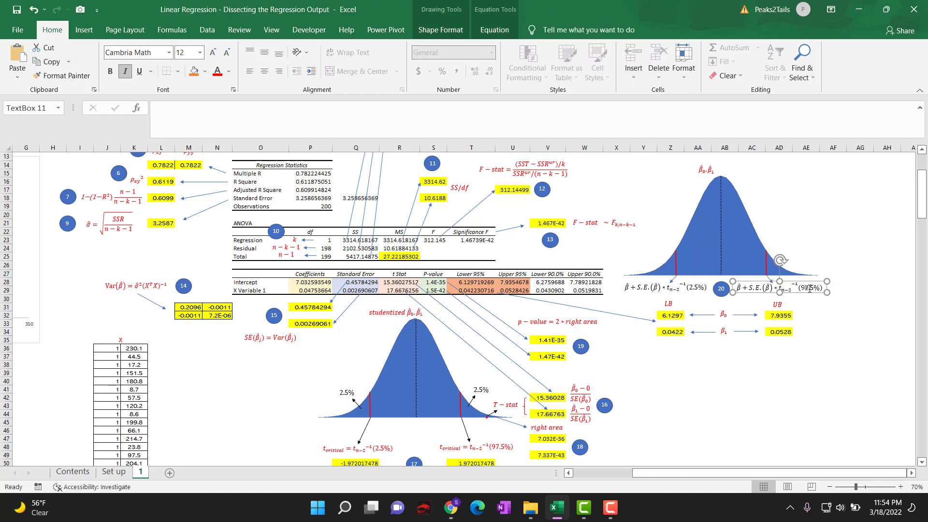
click(736, 358)
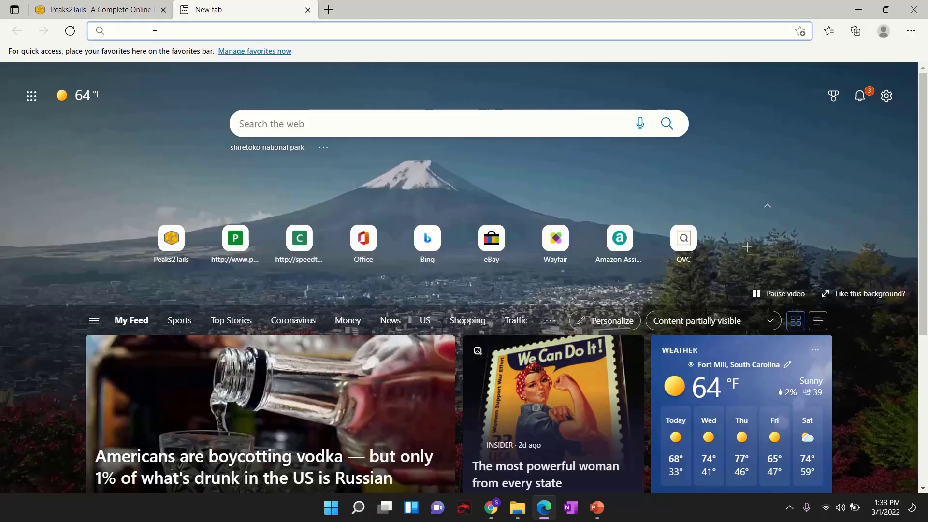
Switch to the Edge browser, load peaks2tails.com in the new tab and open the site's Product list.
text(peaks2tails)
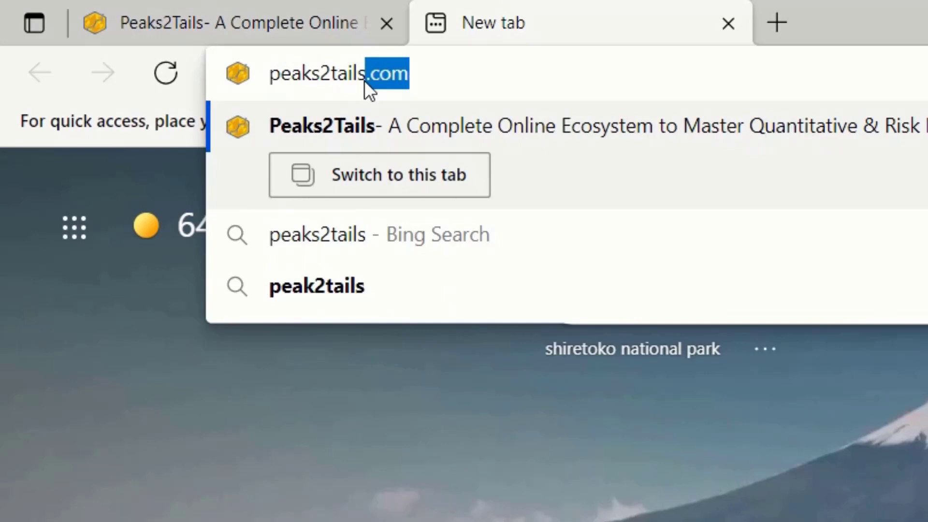
key(Return)
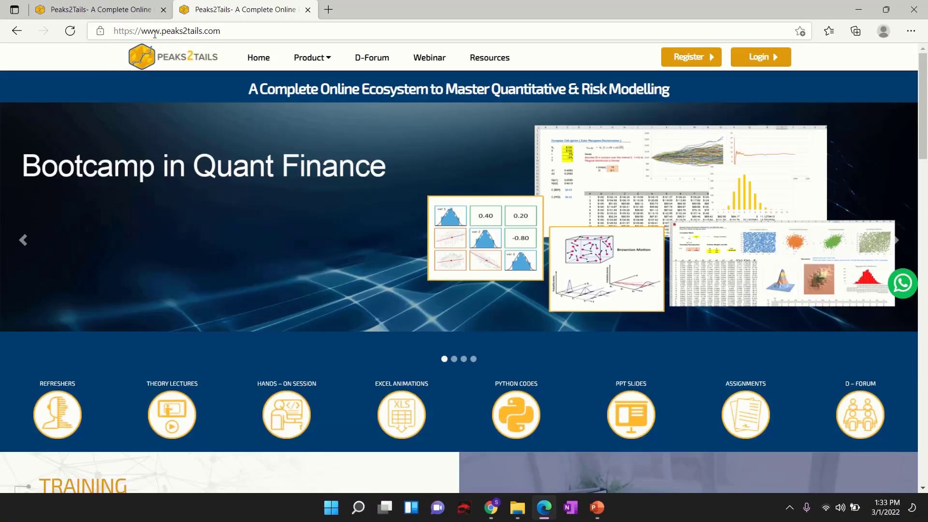
click(307, 57)
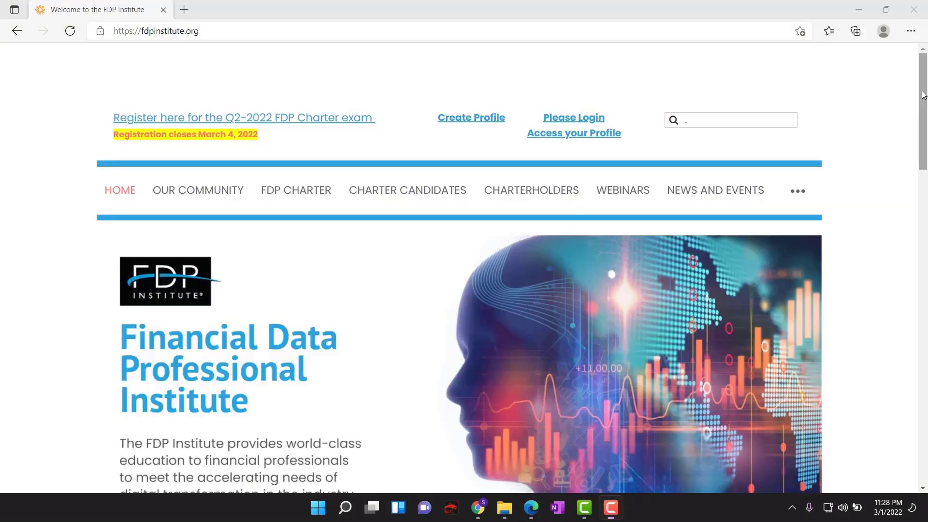
drag(923, 95, 925, 140)
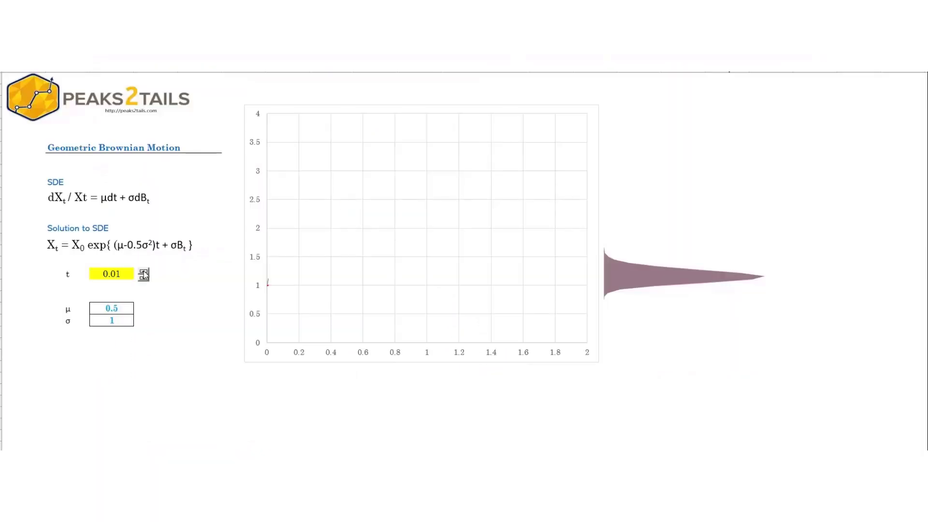
Advance the Geometric Brownian Motion simulation by increasing the time t.
click(144, 271)
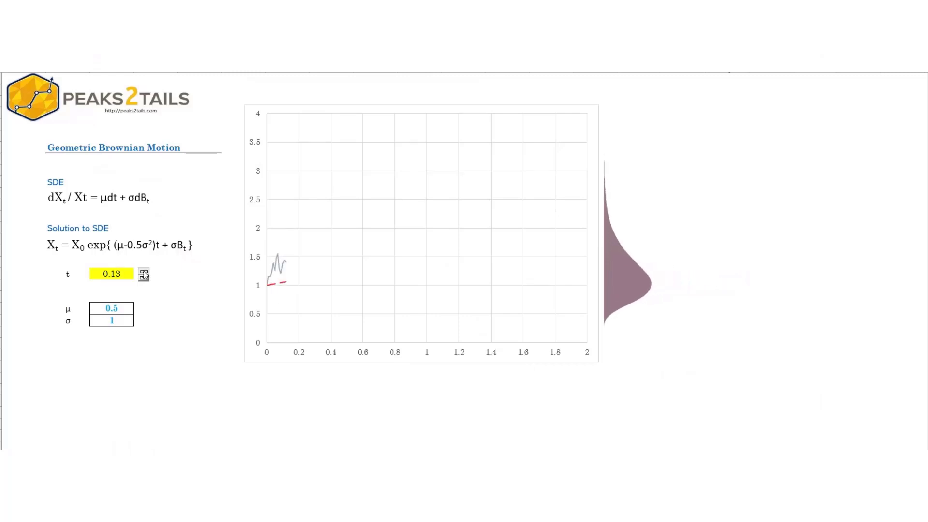
click(143, 272)
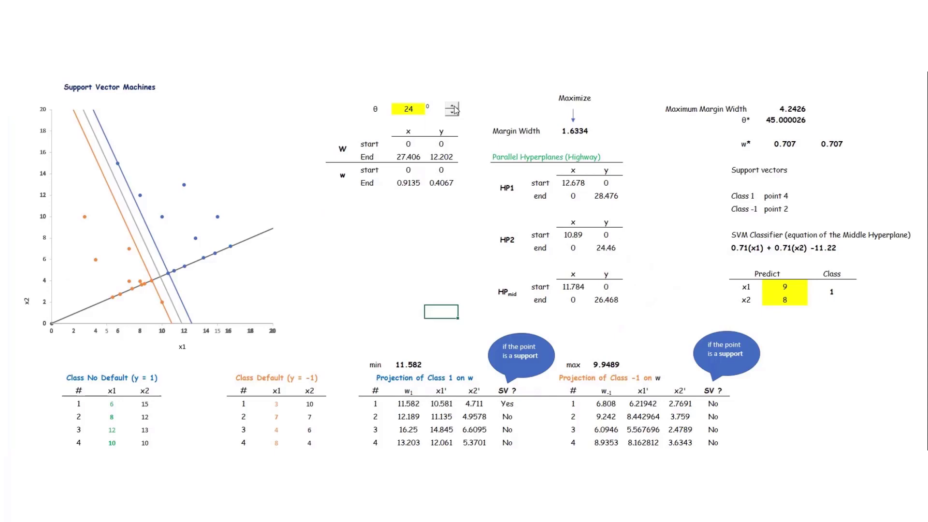
Rotate the Support Vector Machines projection line by increasing the angle θ.
click(453, 106)
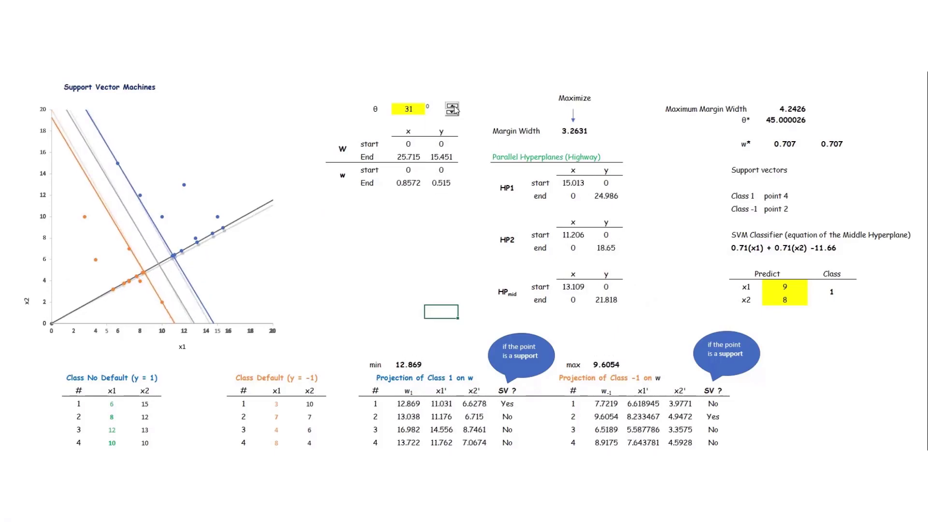
click(453, 106)
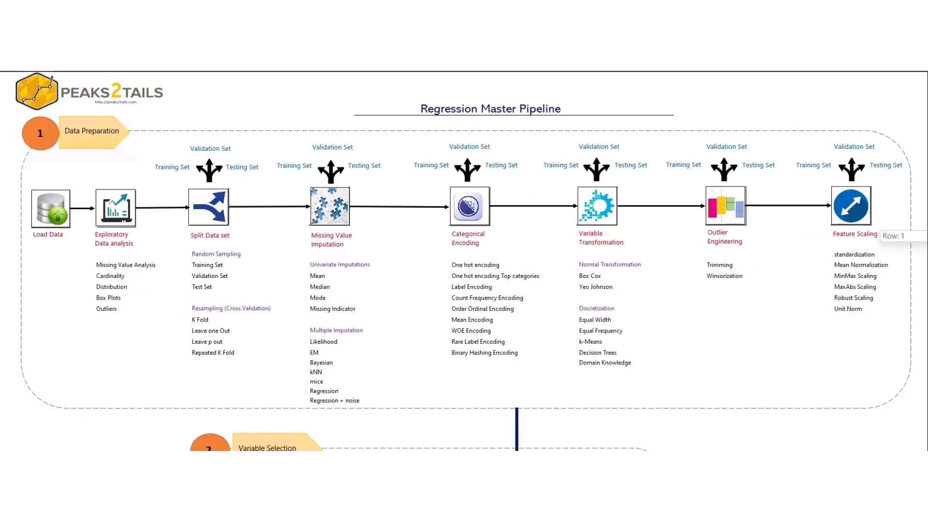
Look through the Regression Master Pipeline stages and the simple and multiple linear regression mind maps.
scroll(471, 261, down, 1)
scroll(471, 260, down, 6)
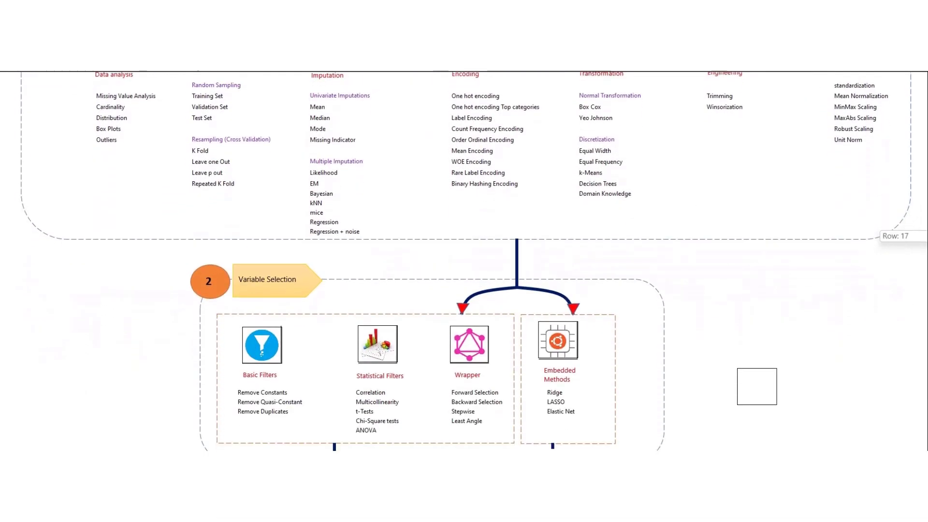
scroll(471, 261, down, 5)
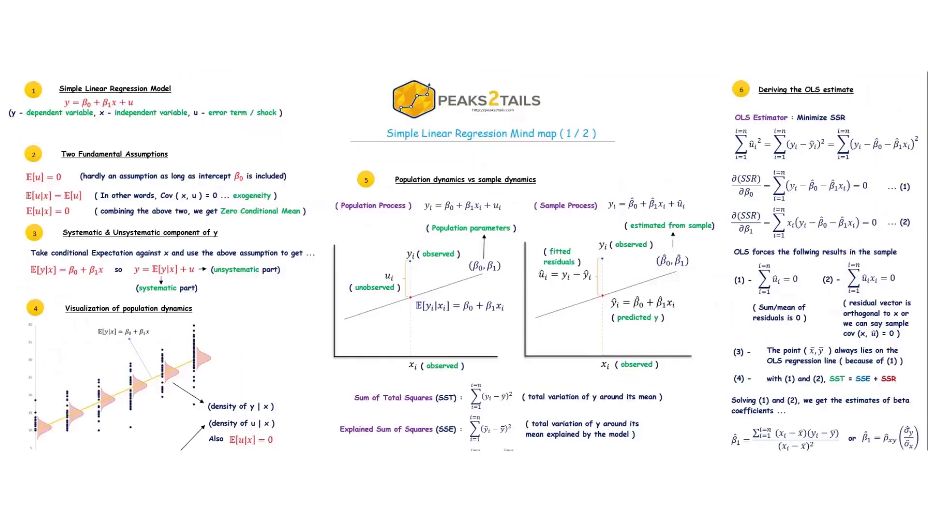
scroll(471, 261, down, 3)
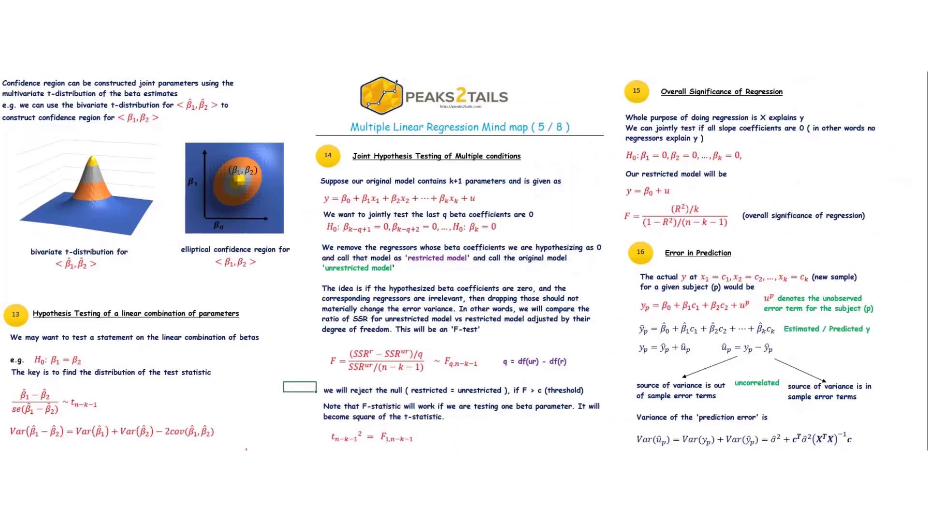